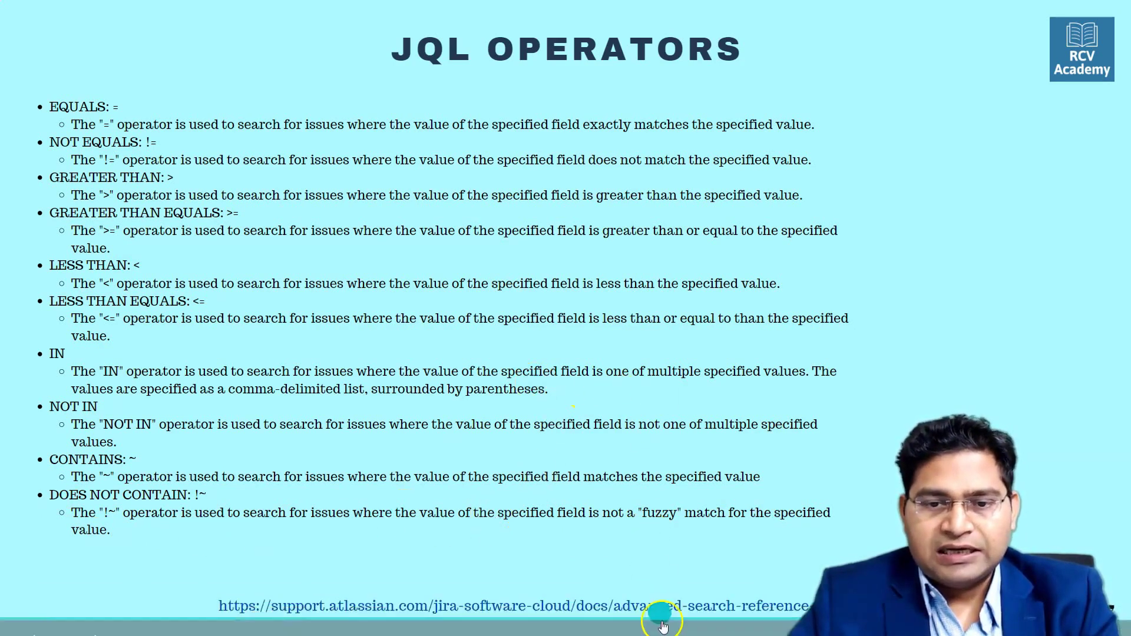
Step: Switch away from the JQL Operators slide to the window switcher
key(alt+Tab)
key(alt+Tab)
key(alt+Tab)
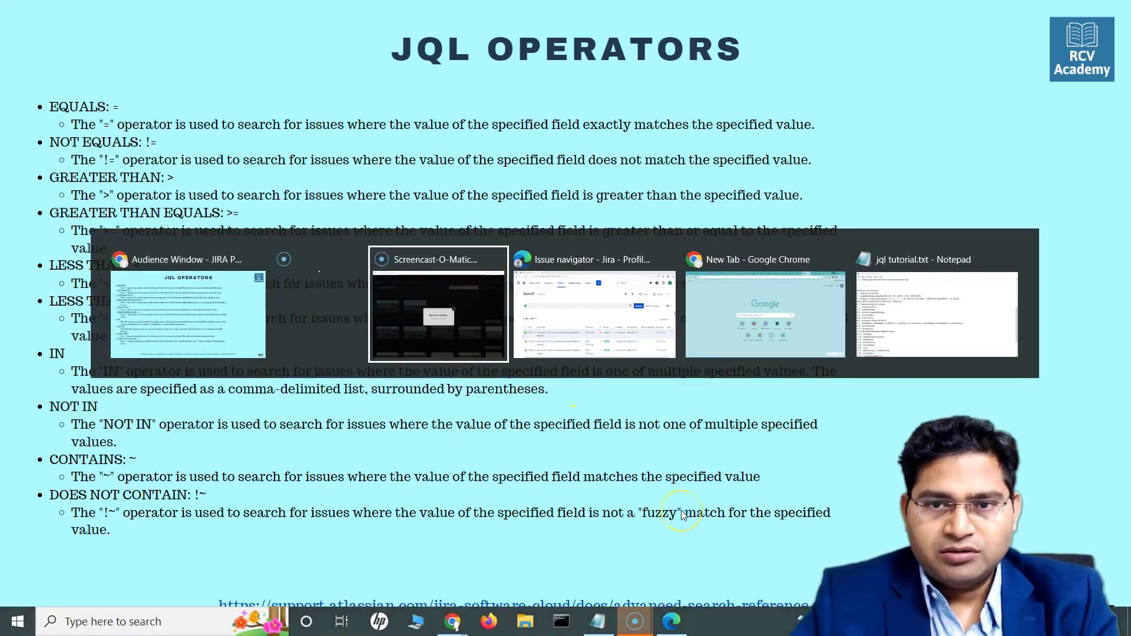
Step: Bring forward the Jira issue navigator, which lists all 97 issues under an empty query
click(251, 250)
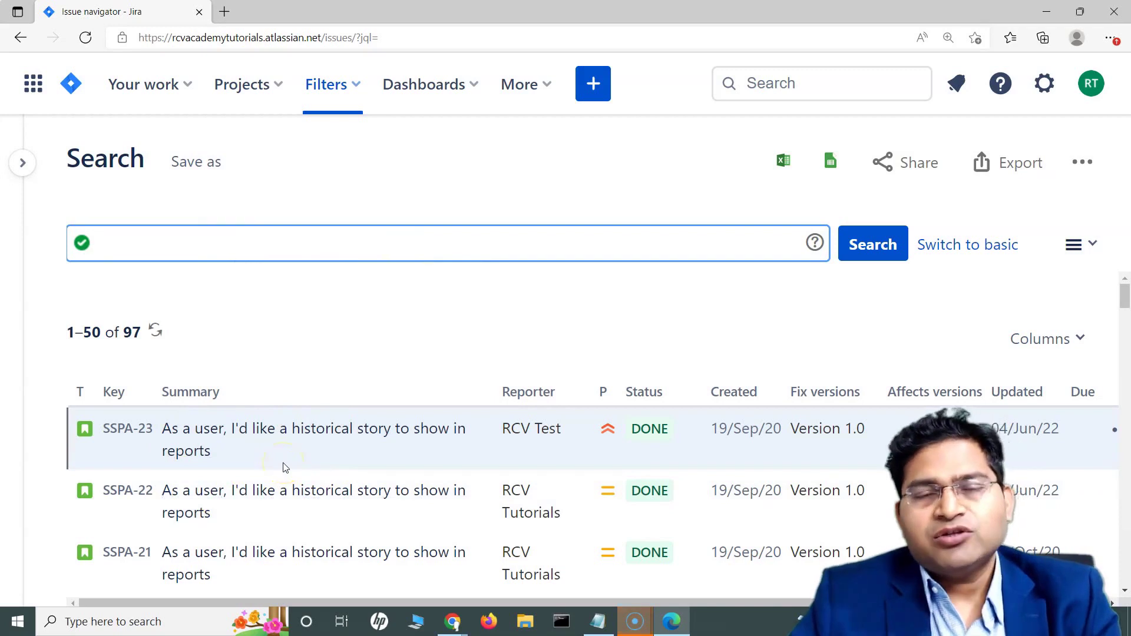
click(285, 428)
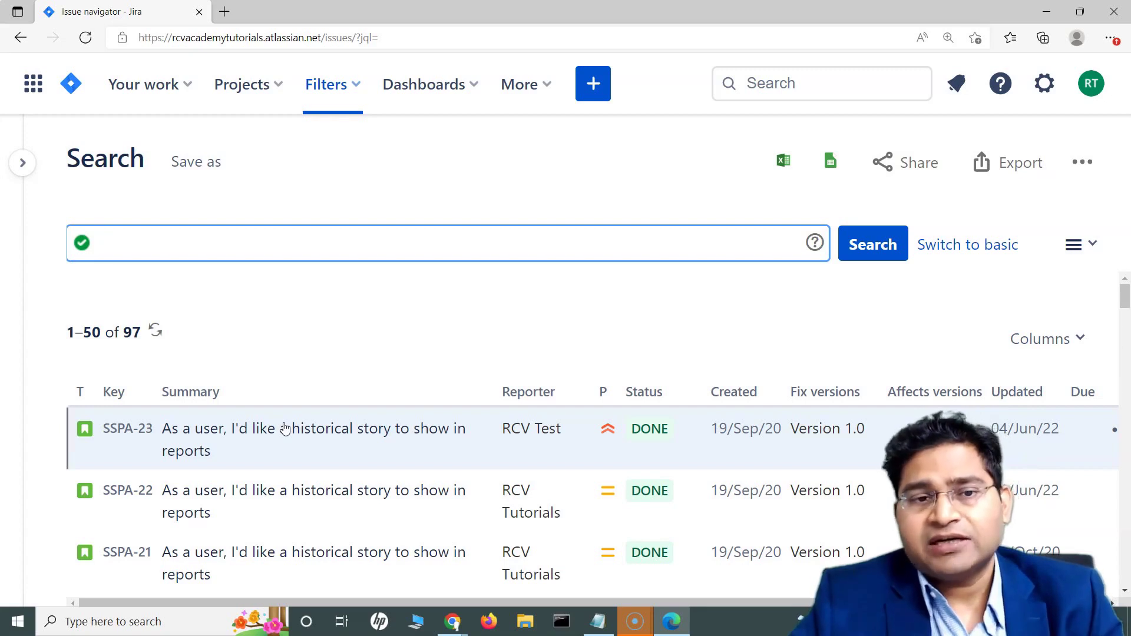
Step: Run the JQL query summary ~ "historical", cutting the list to 6 issues (SSPA-18 to SSPA-23)
click(301, 245)
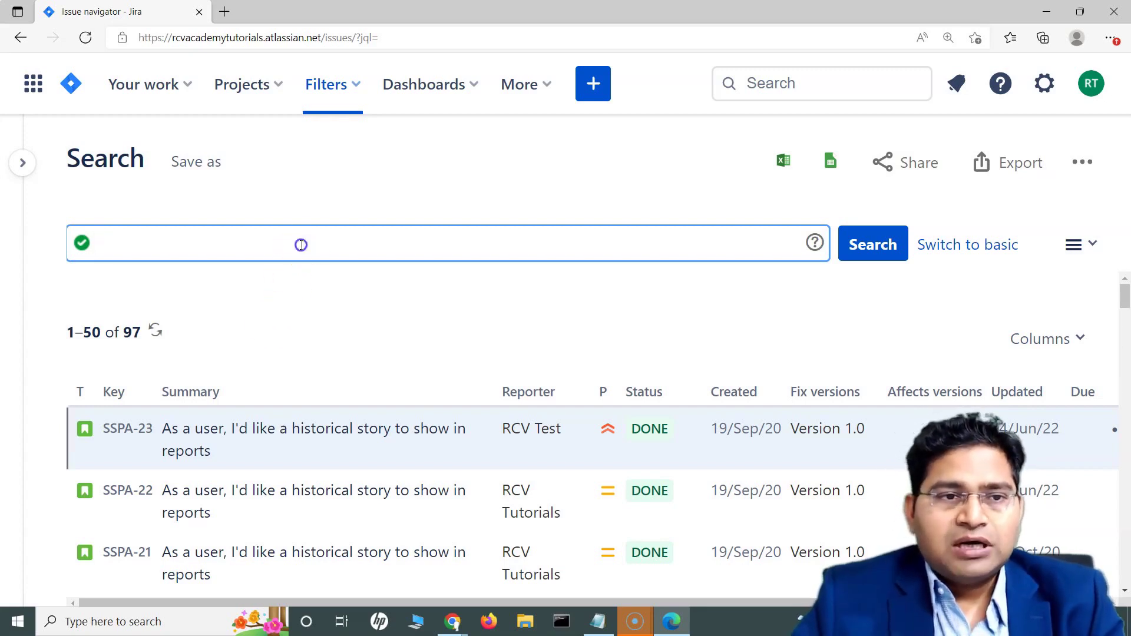
text(co)
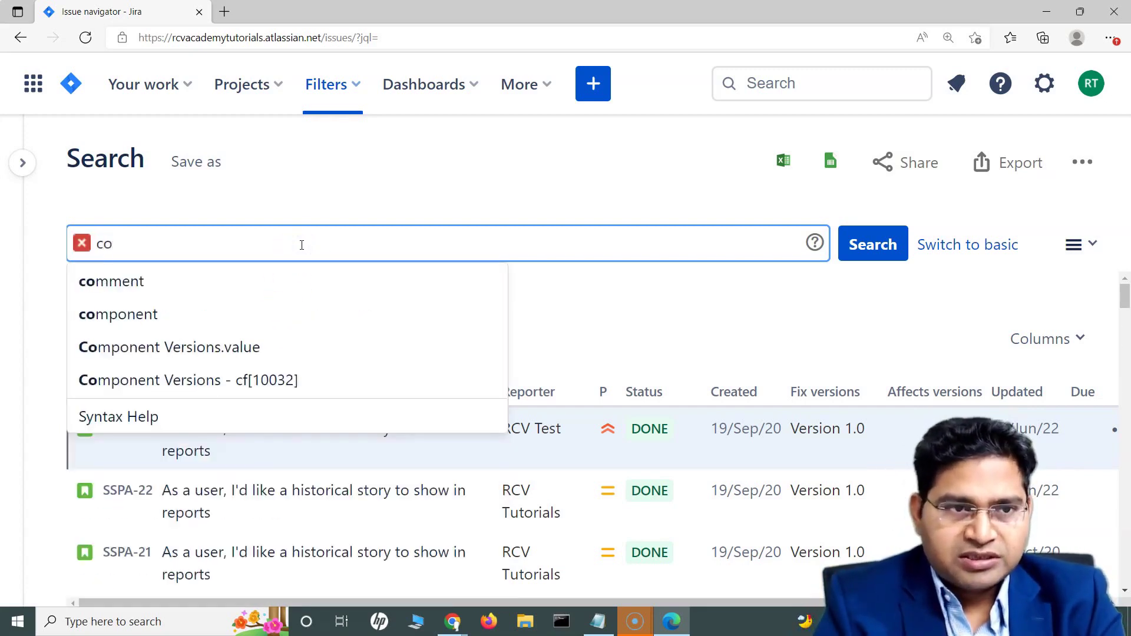
key(BackSpace)
key(BackSpace)
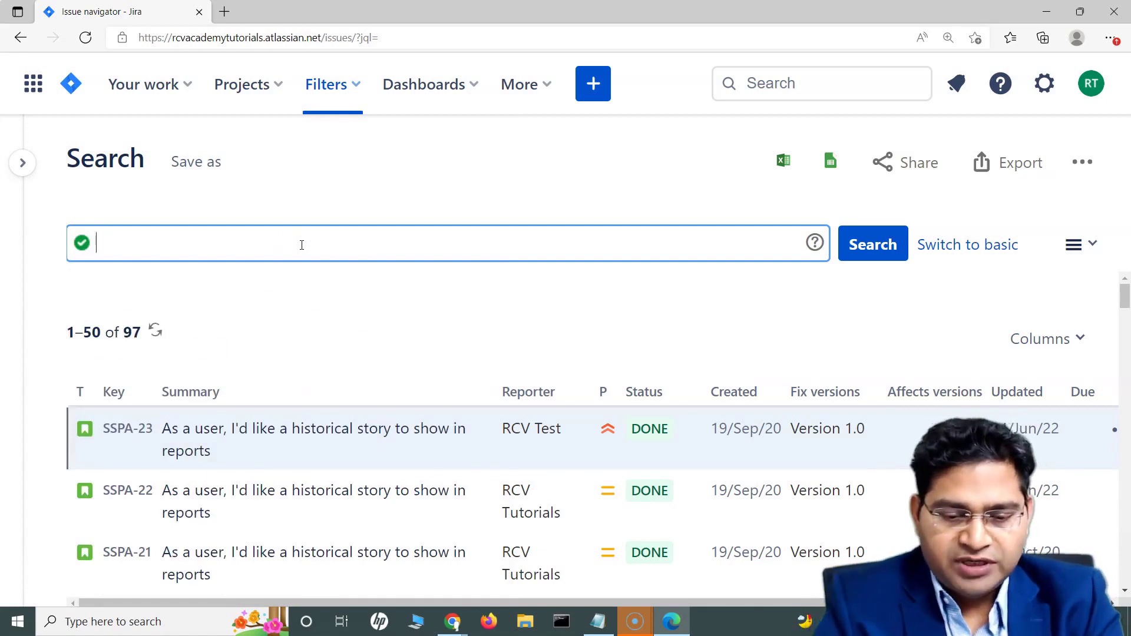
text(summary)
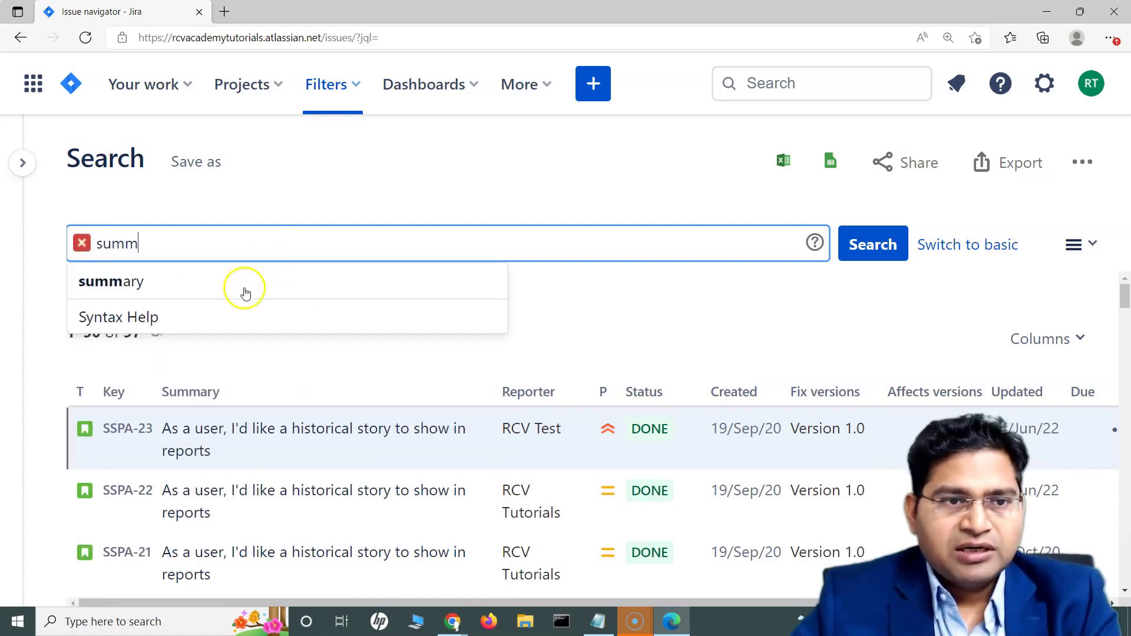
click(244, 284)
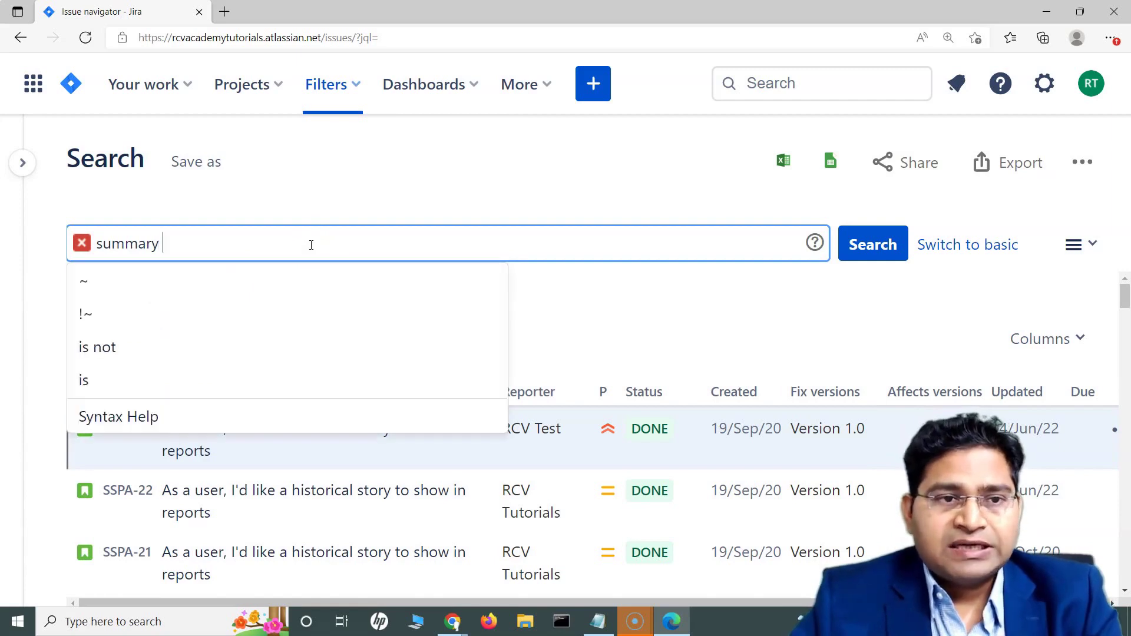
click(166, 287)
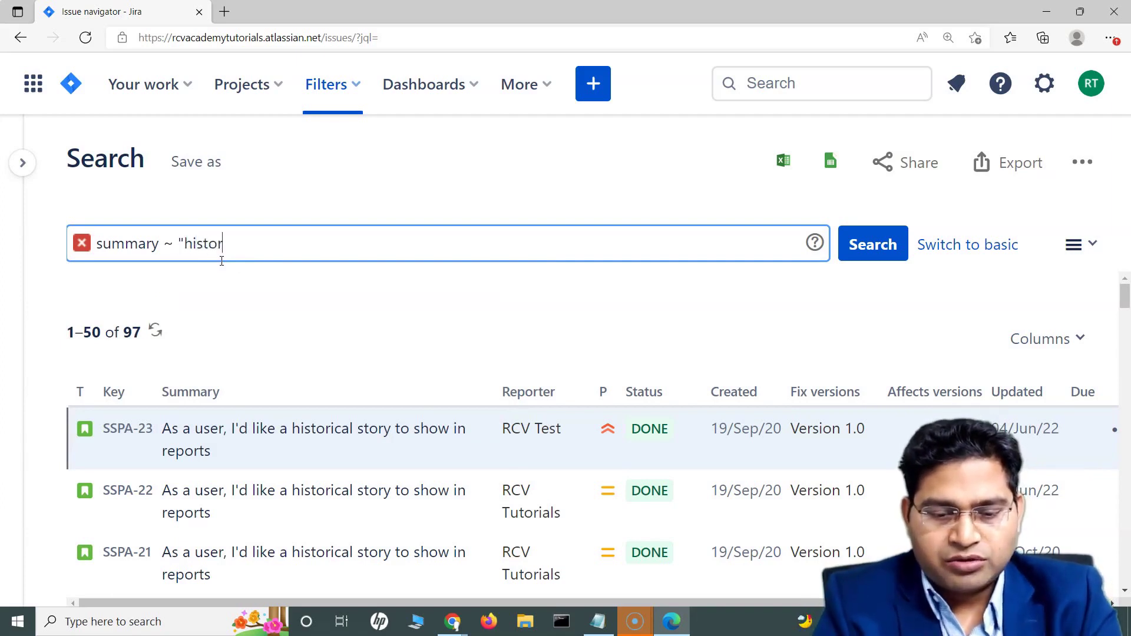
text(")
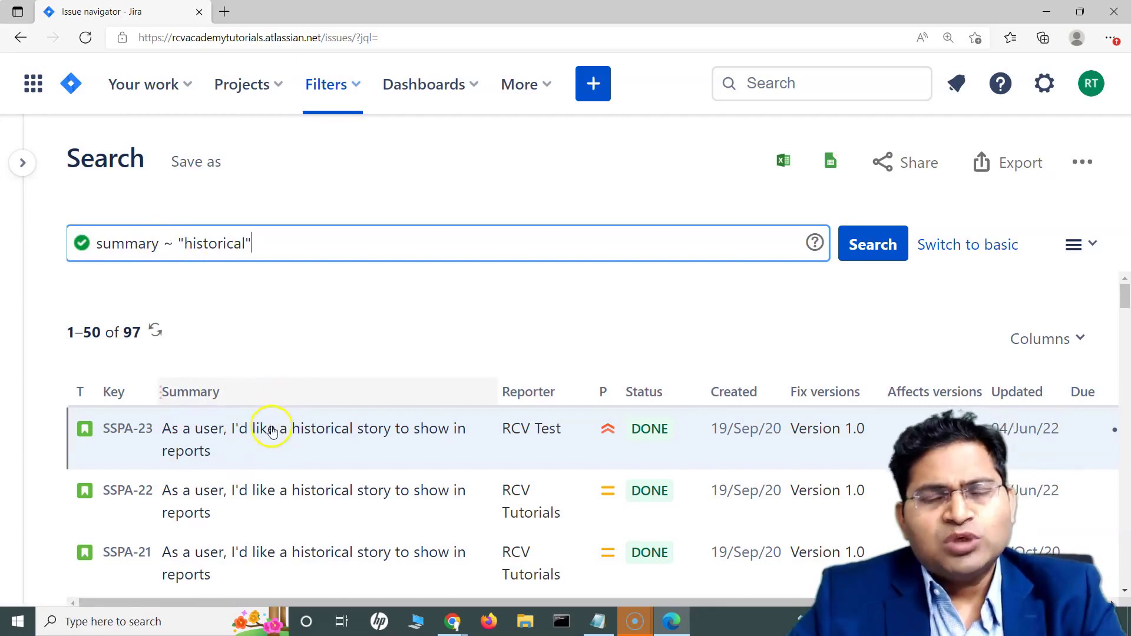
drag(184, 244, 250, 246)
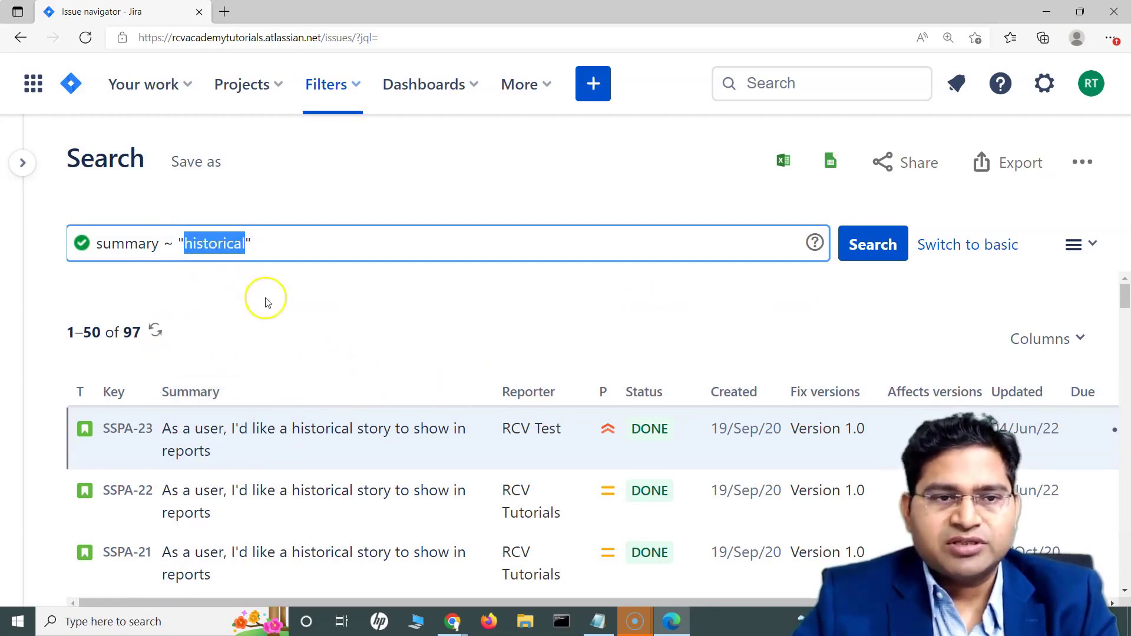
click(873, 244)
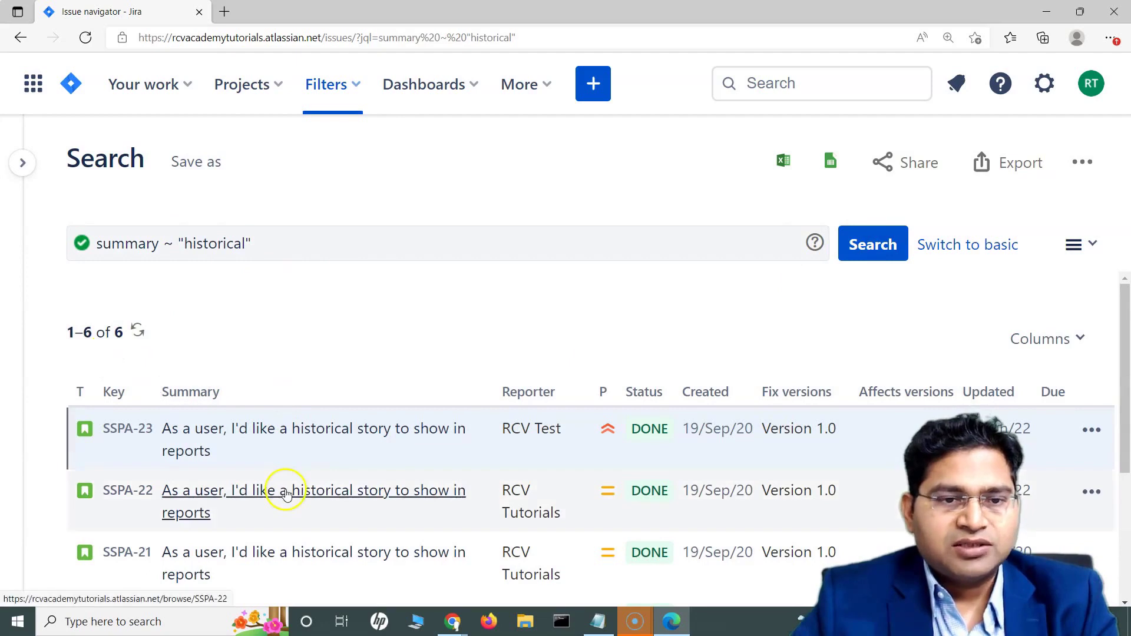
scroll(285, 493, down, 4)
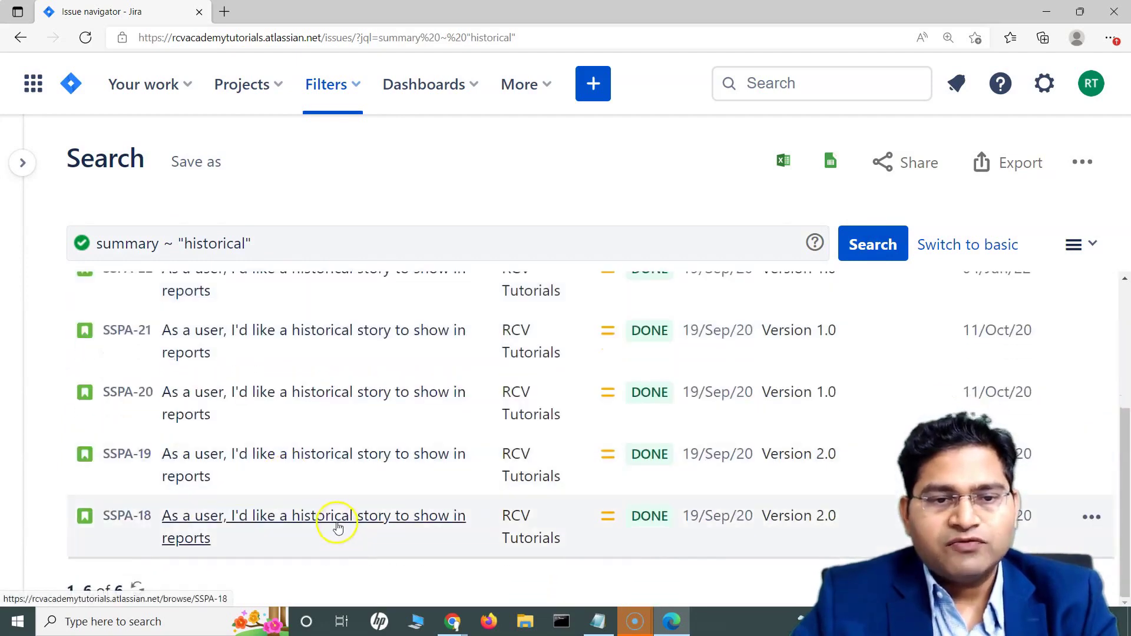
scroll(378, 371, up, 4)
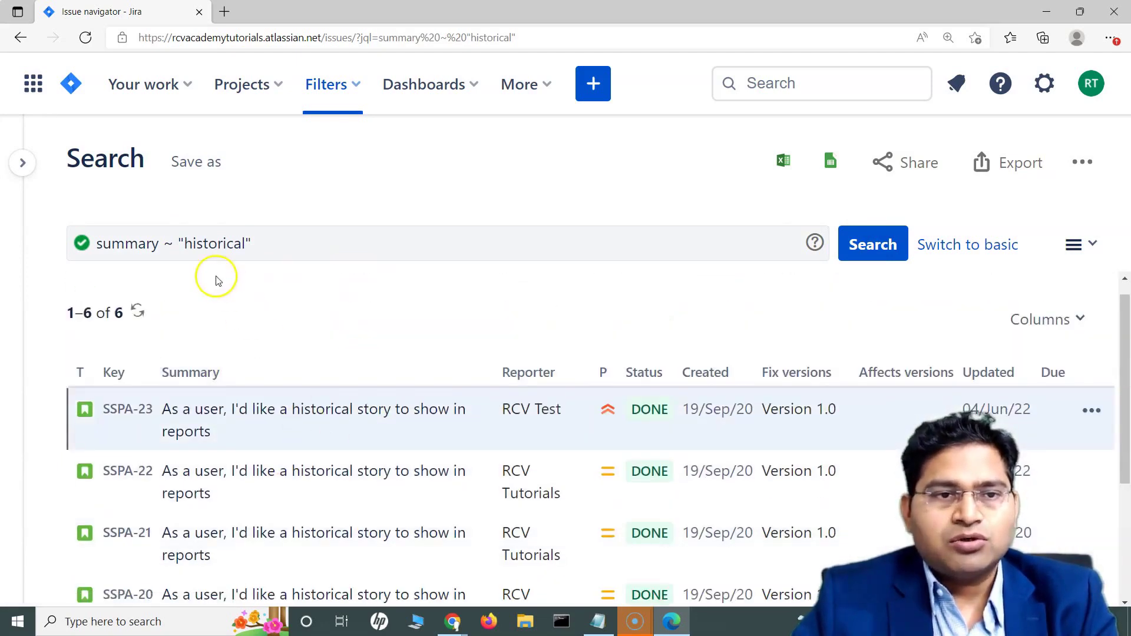
Step: Change the query to summary !~ "historical" and run it, returning 91 issues
click(165, 243)
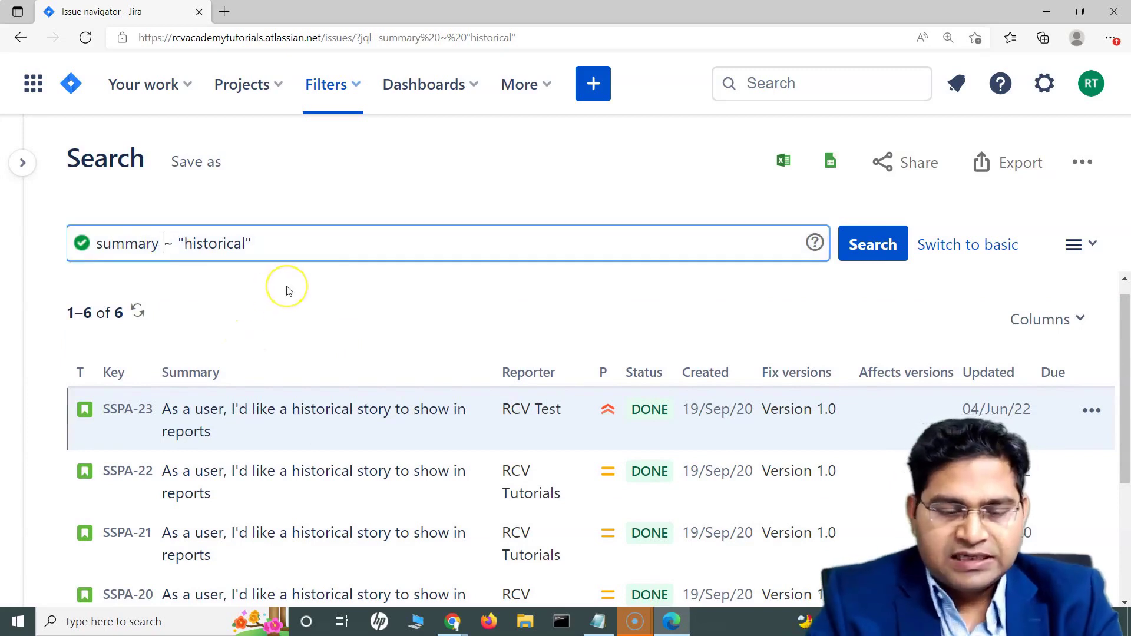
text(!)
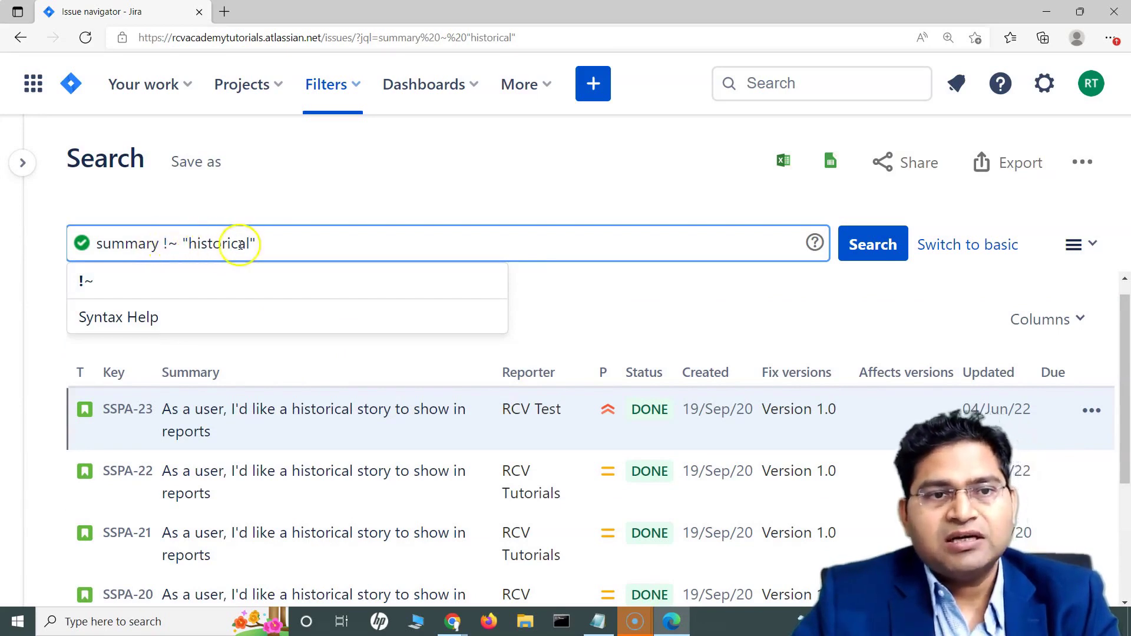
click(330, 214)
click(264, 268)
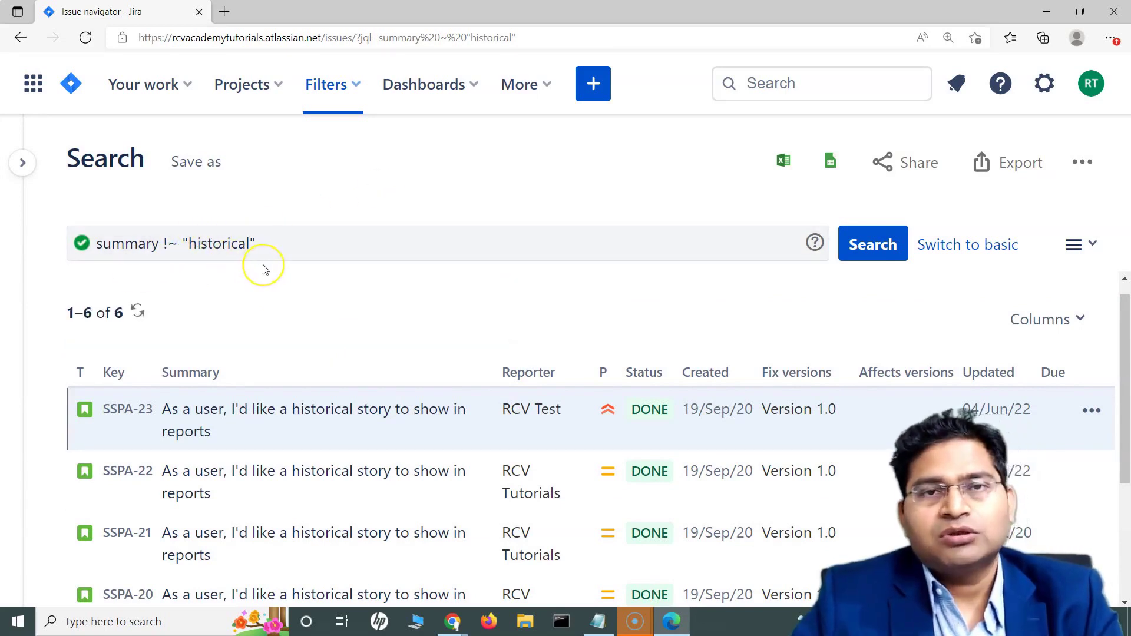
click(256, 268)
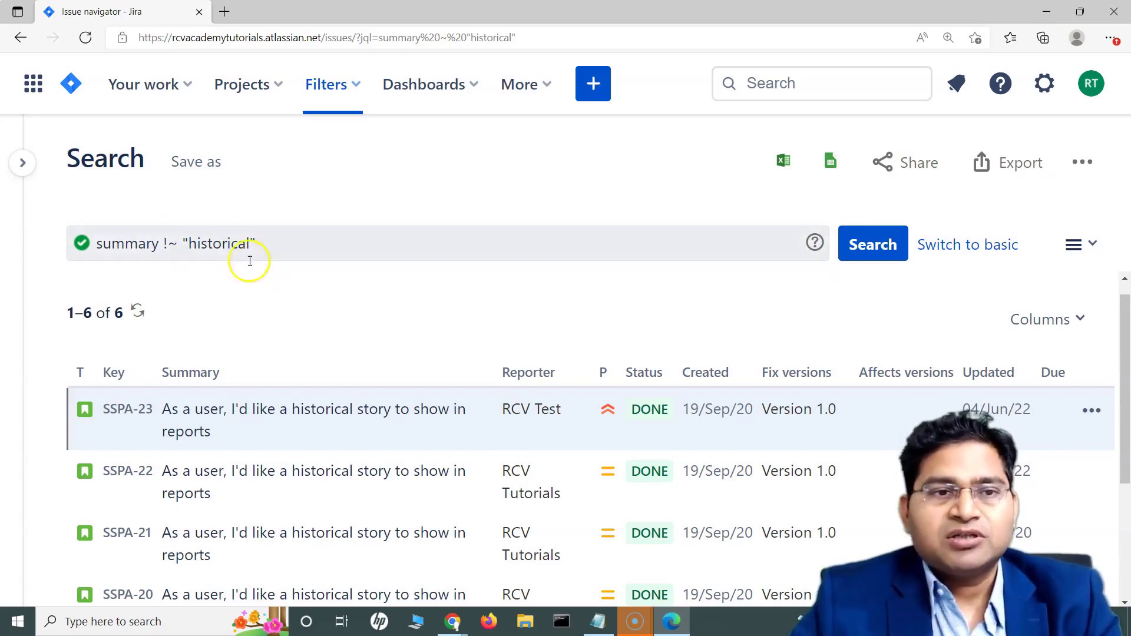
drag(180, 244, 258, 239)
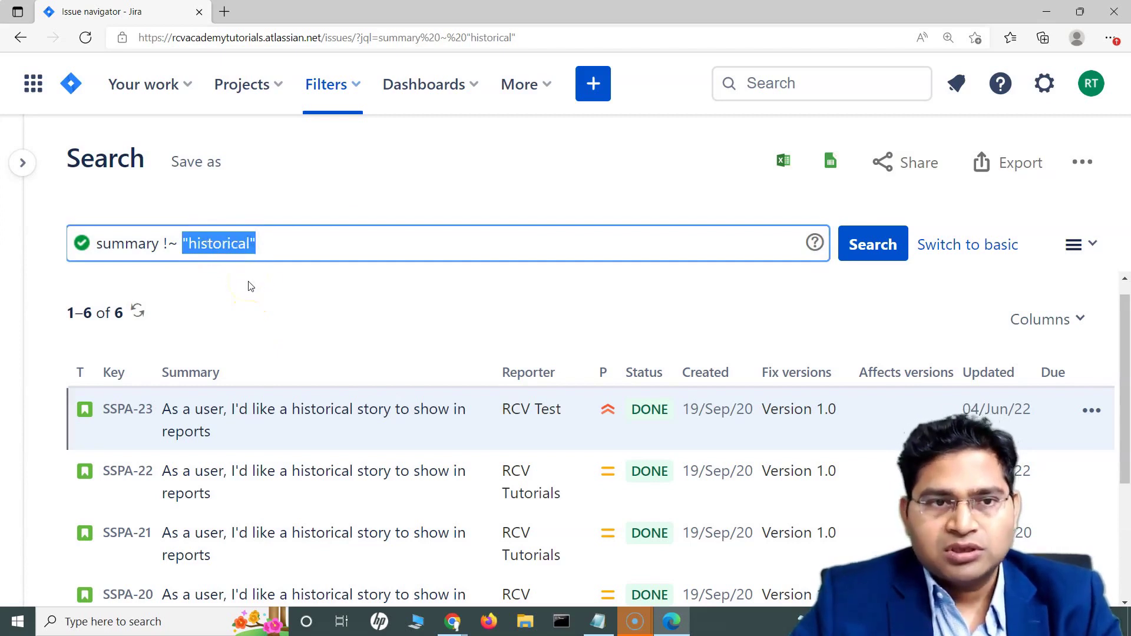
click(250, 287)
click(866, 242)
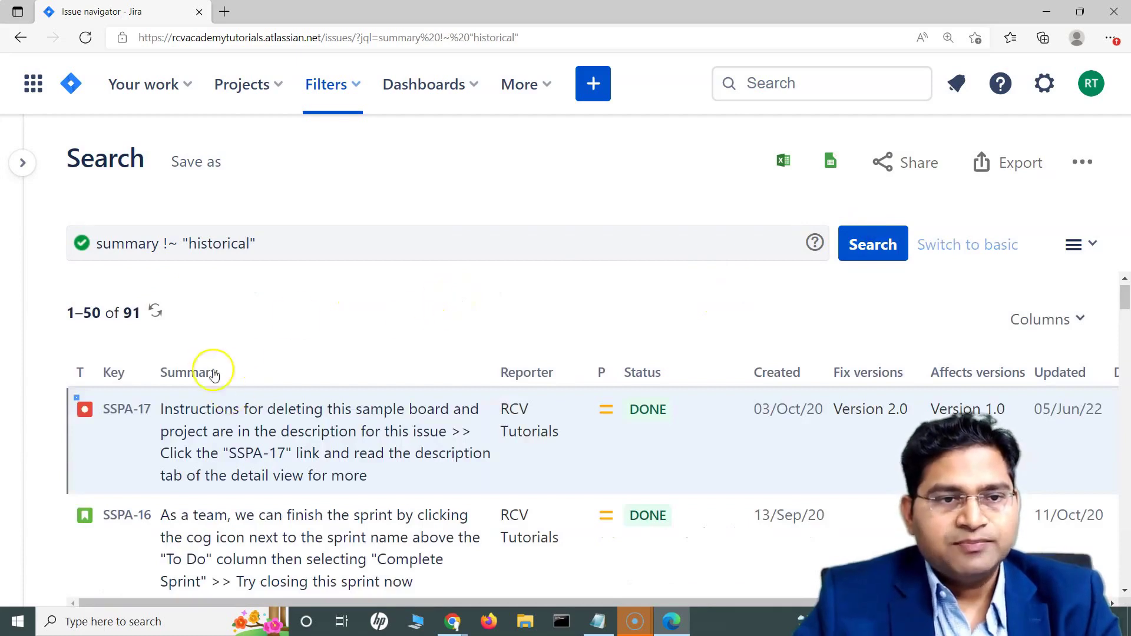
scroll(335, 453, down, 8)
scroll(348, 480, up, 4)
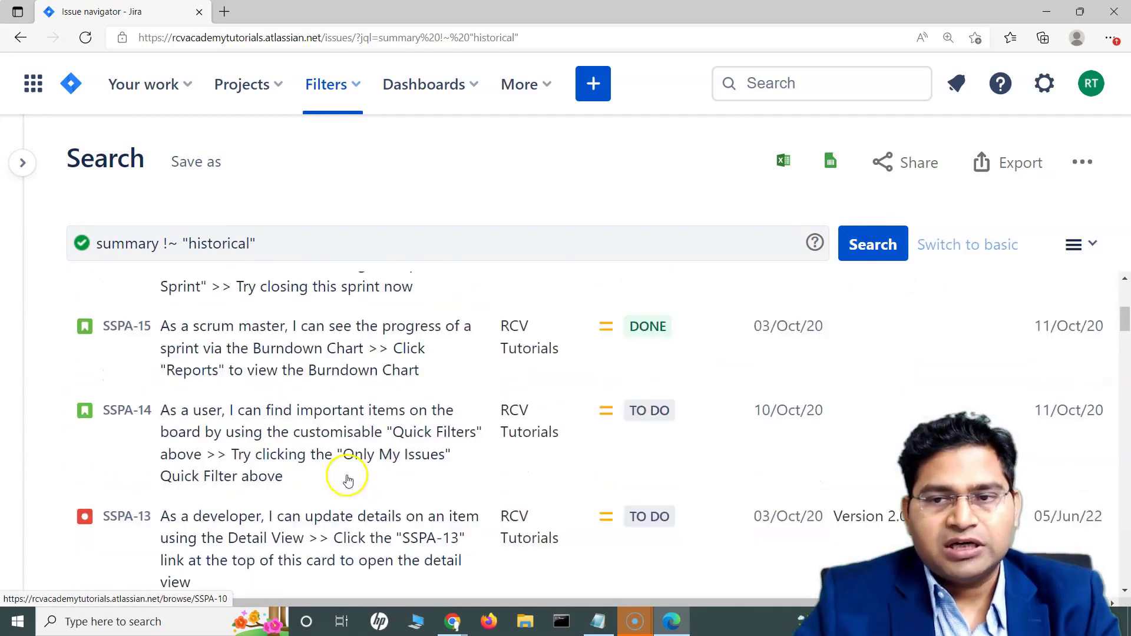
scroll(348, 480, up, 4)
Step: Remove the ! to restore summary ~ "historical" and rerun the search
click(165, 244)
drag(167, 243, 178, 245)
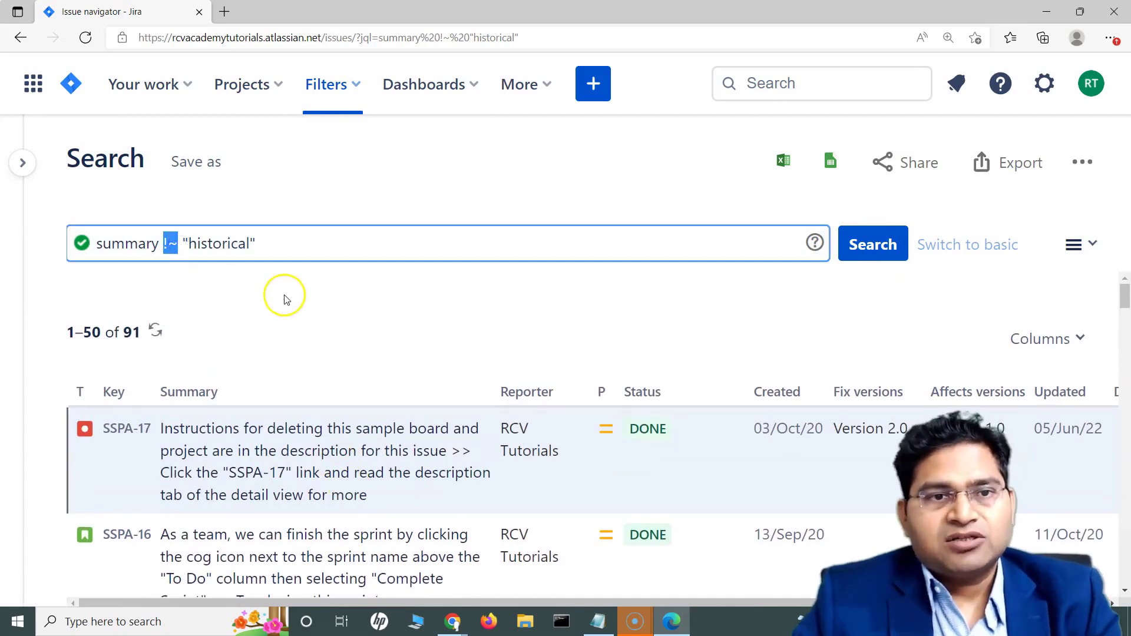
click(167, 242)
key(BackSpace)
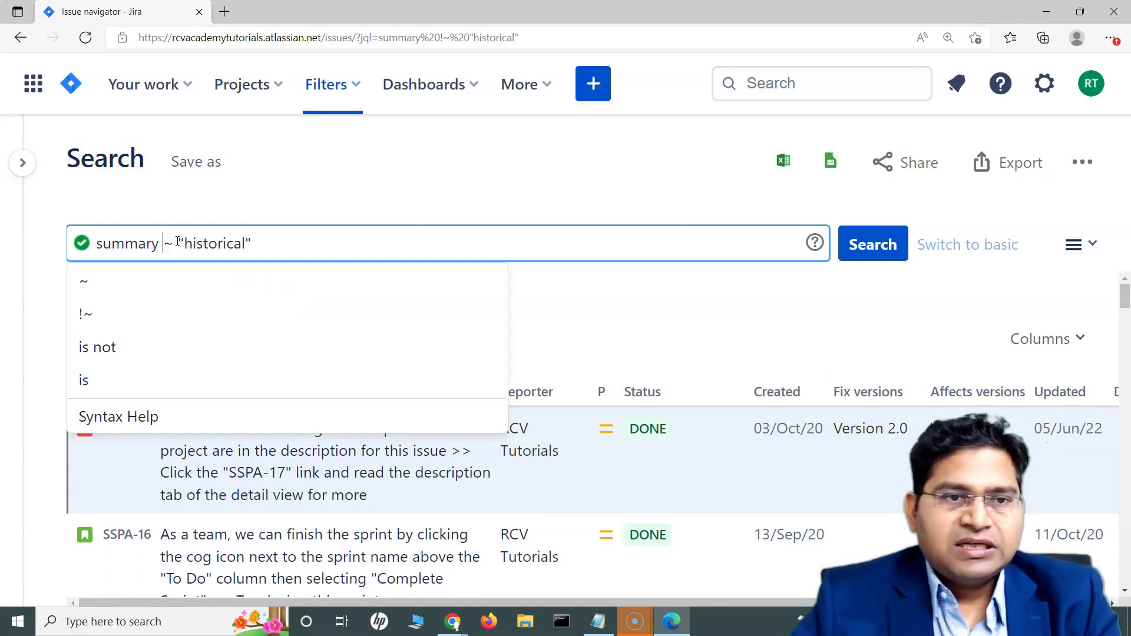
click(245, 244)
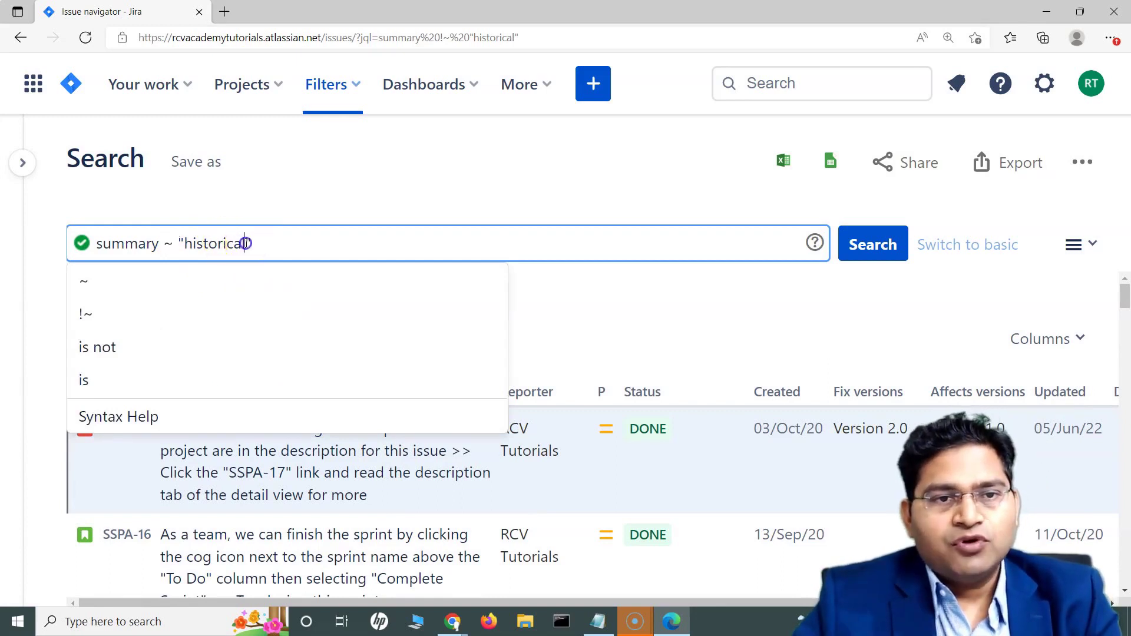
click(880, 246)
Step: Extend the search term to "historical story" and run it, still getting 6 issues
click(187, 243)
drag(187, 242, 248, 244)
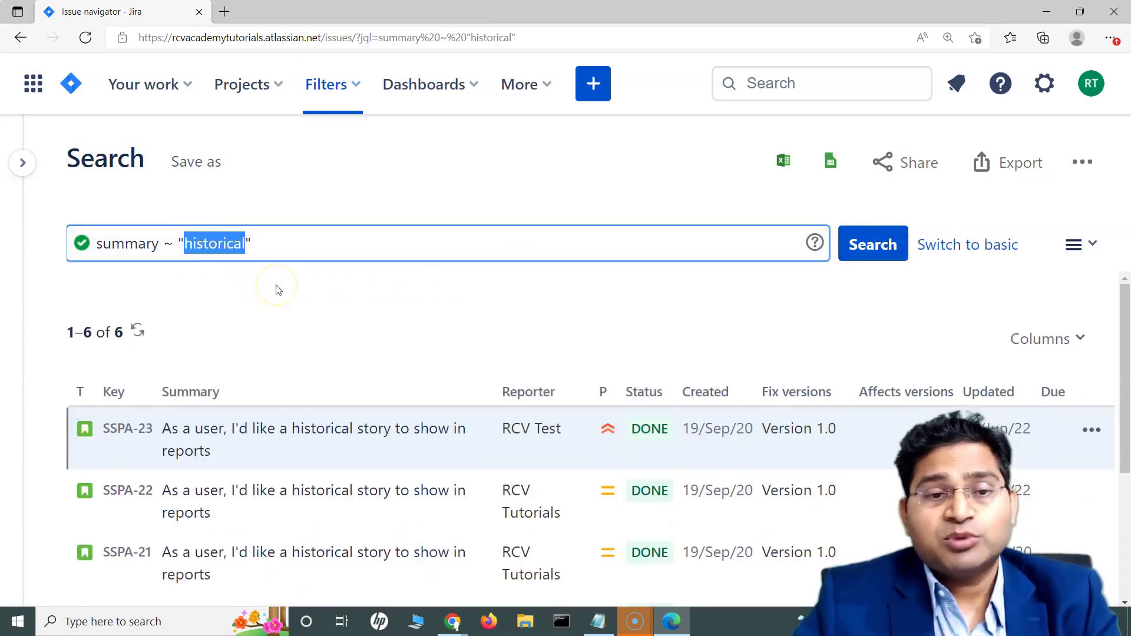
click(246, 243)
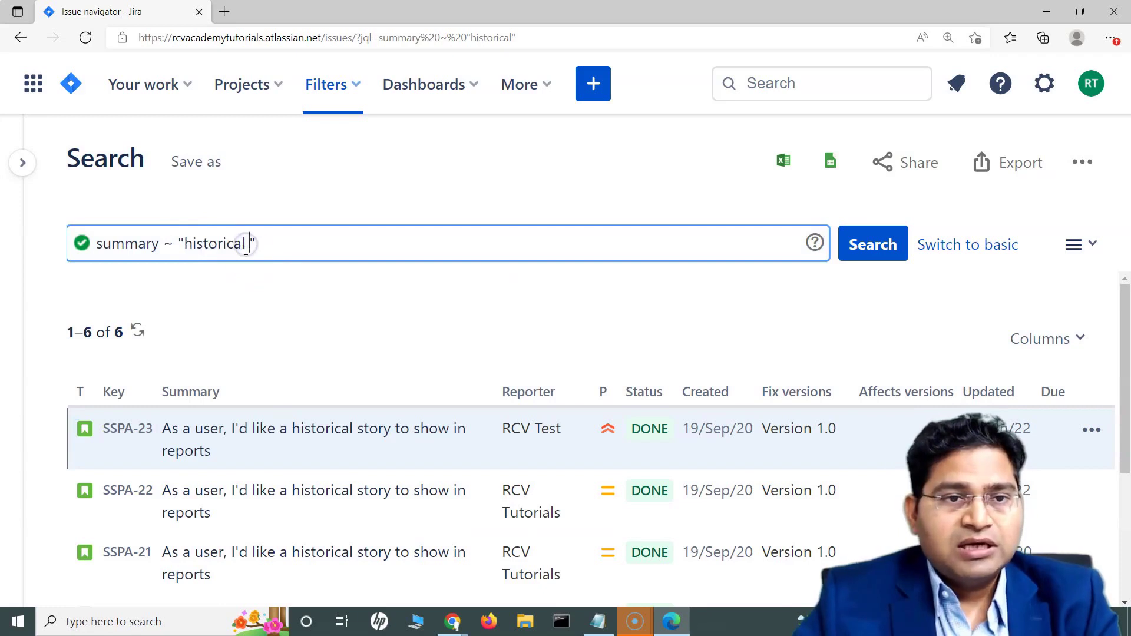
text(story)
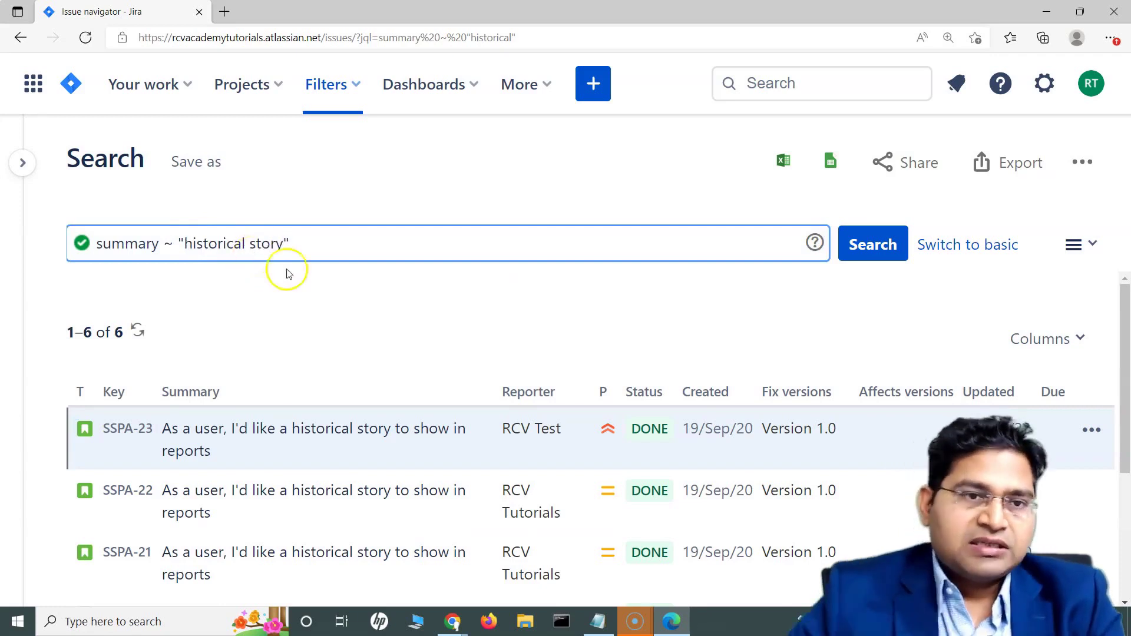
click(870, 248)
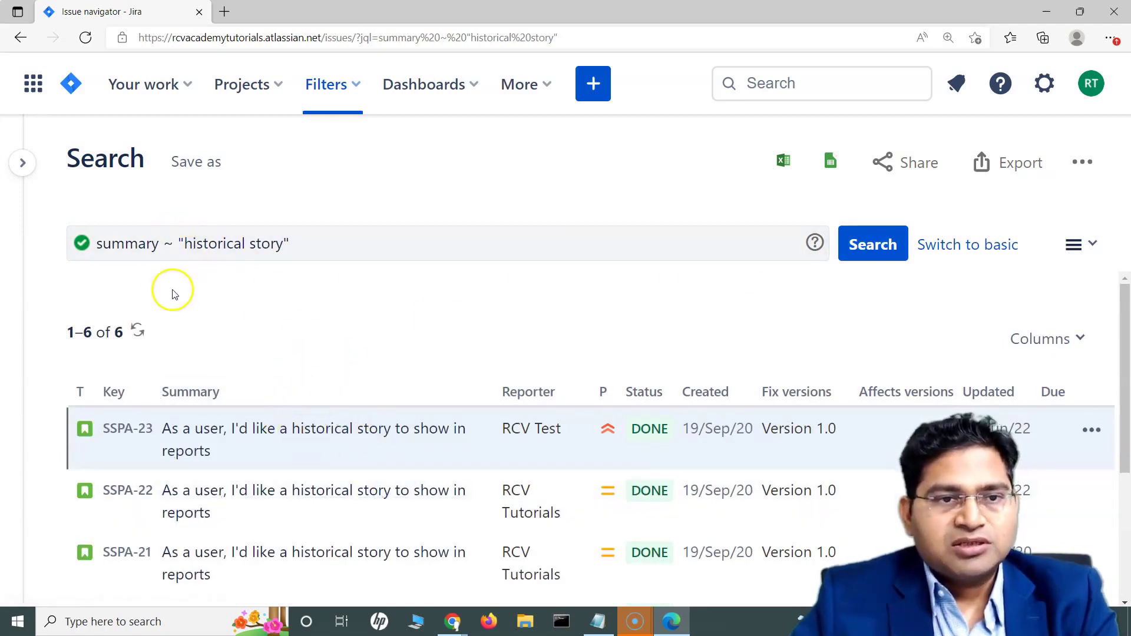
Step: Reorder the term so the query reads summary ~ "story historical" and run it
scroll(366, 495, down, 4)
scroll(361, 429, up, 4)
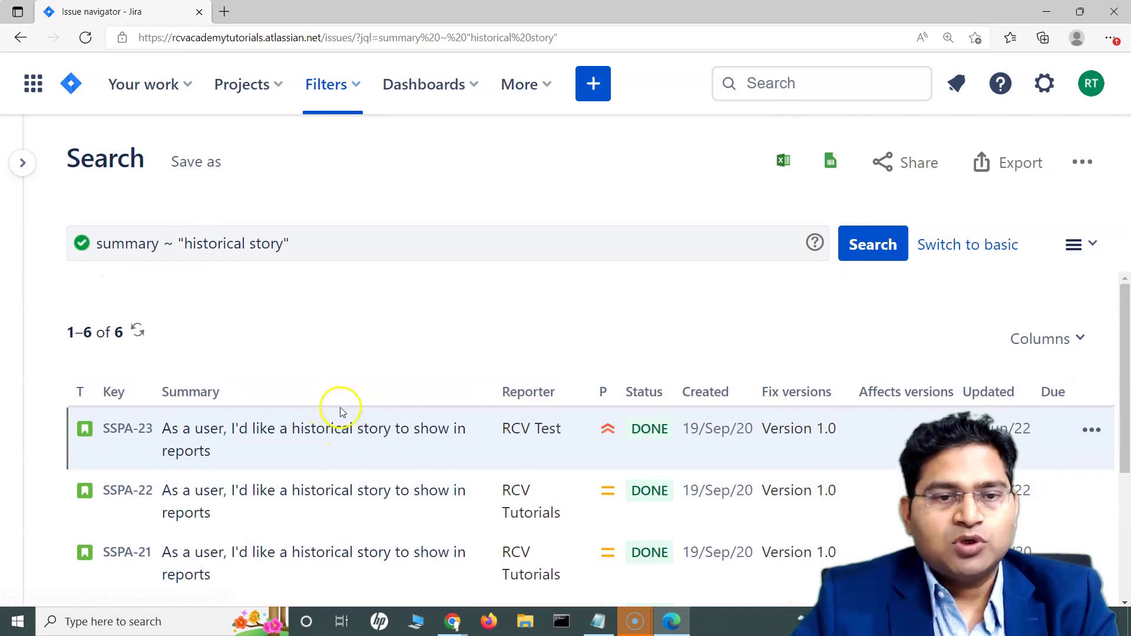
click(284, 243)
double_click(284, 244)
key(BackSpace)
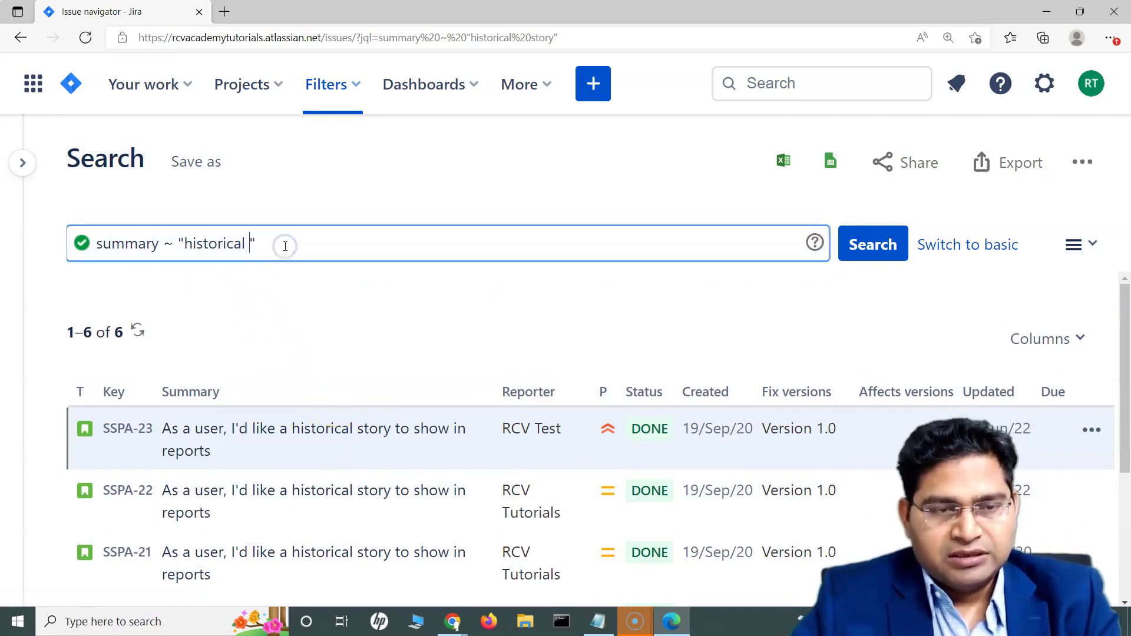
click(185, 242)
text(story)
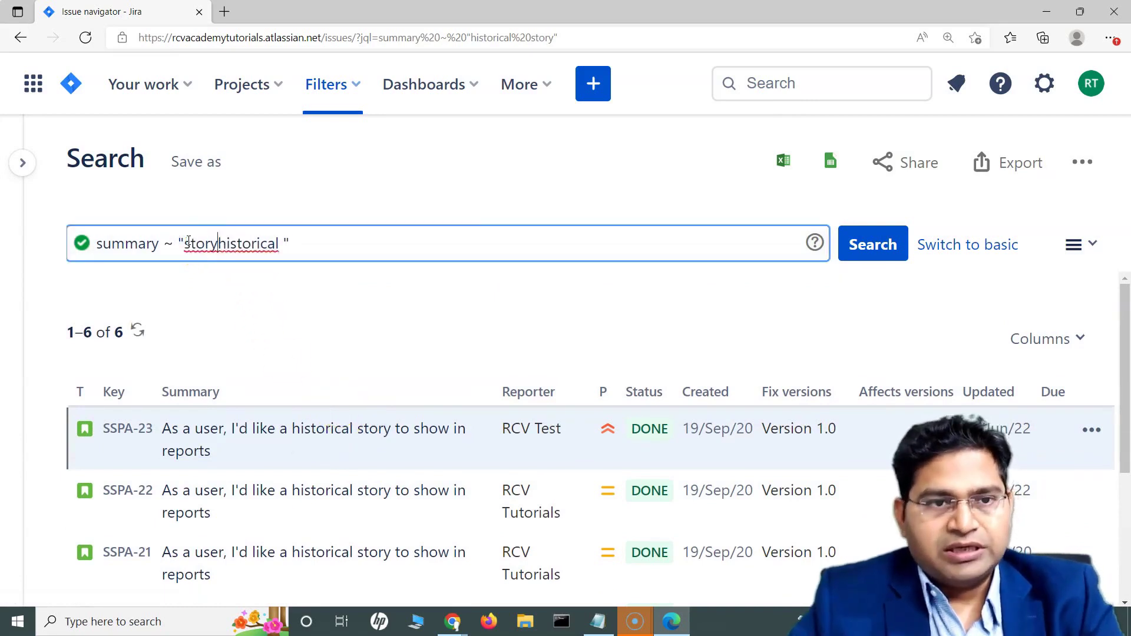
click(288, 244)
click(871, 244)
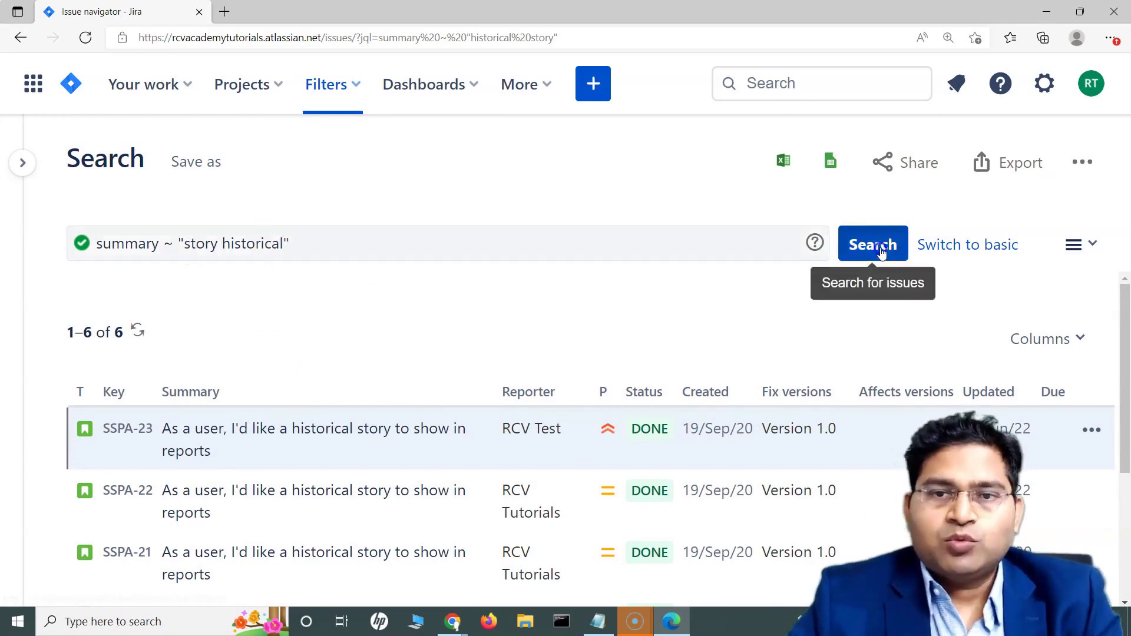
Step: Review the same 6 results and select the quoted "story historical" phrase
scroll(380, 476, down, 3)
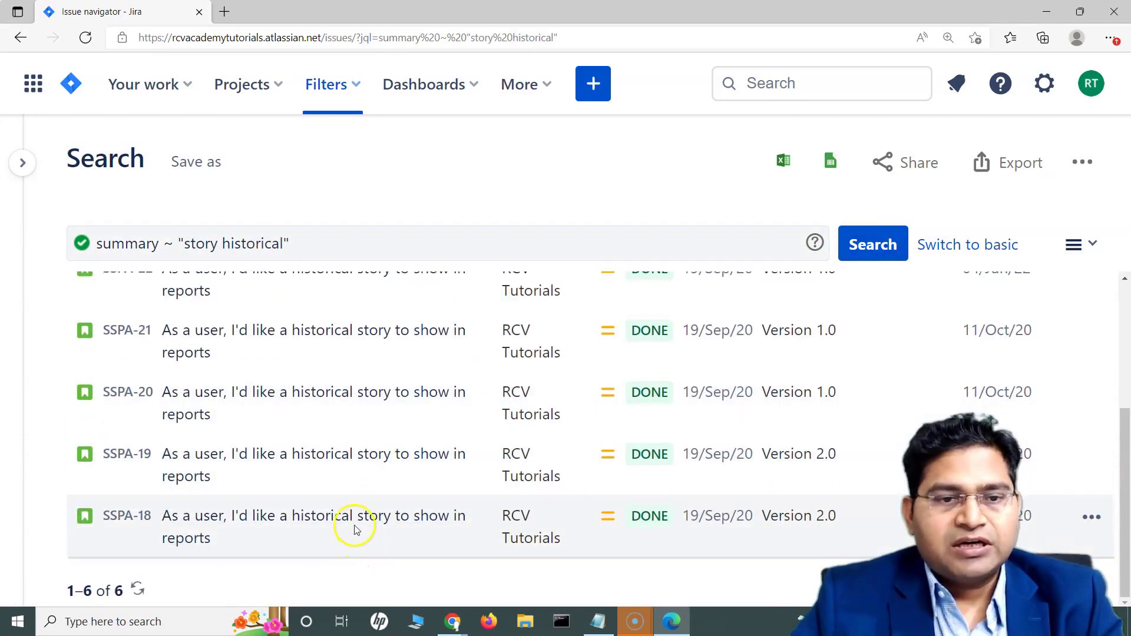
scroll(245, 308, up, 3)
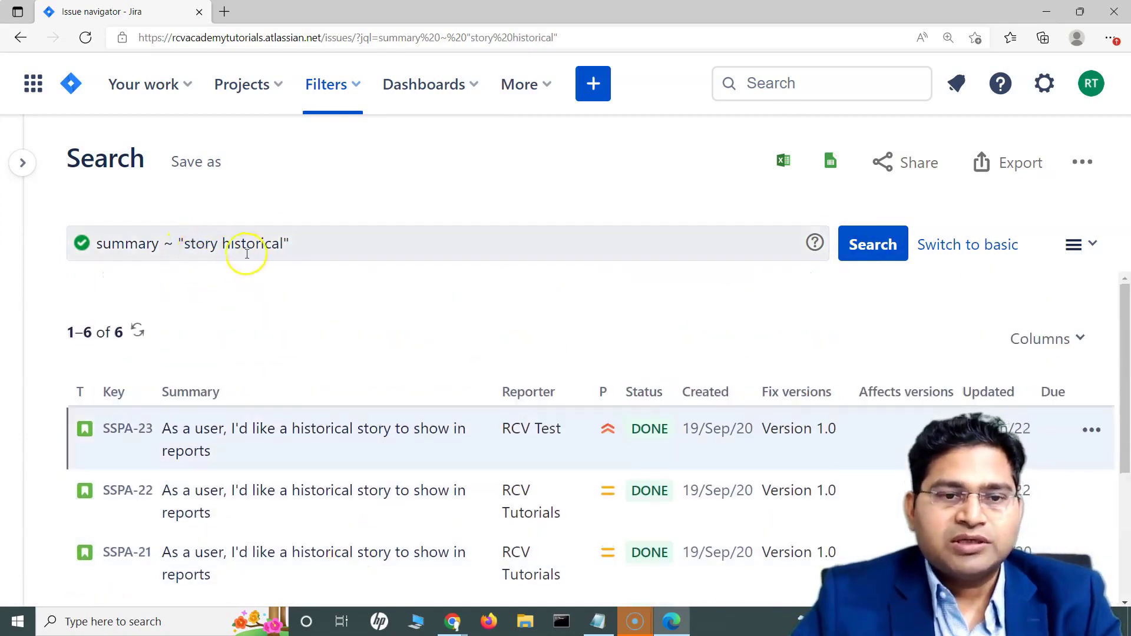
scroll(386, 446, down, 3)
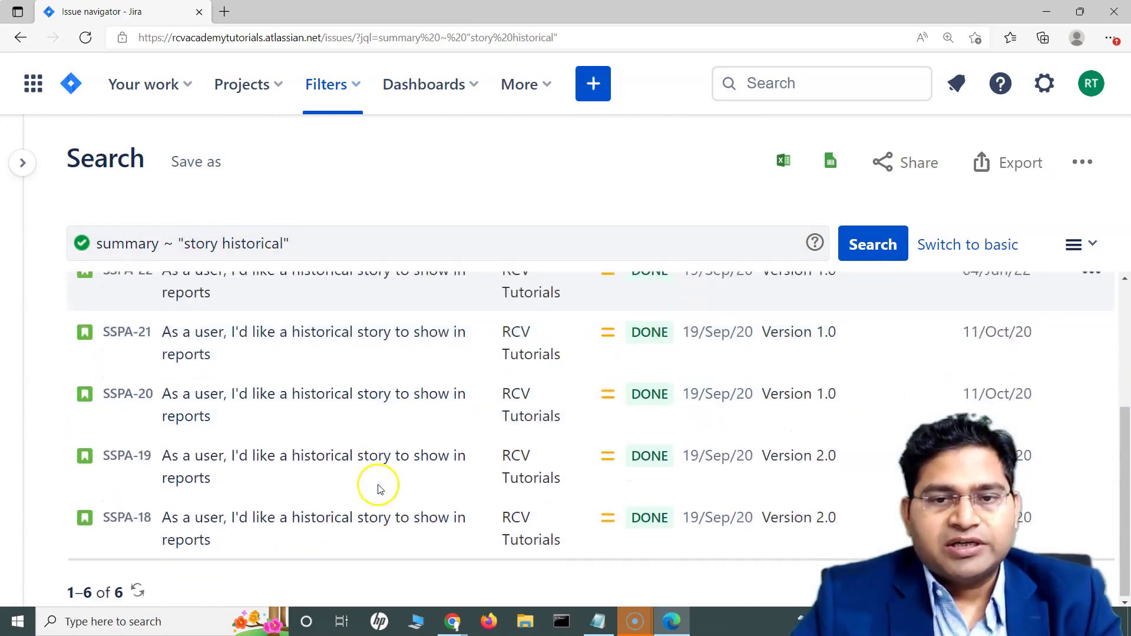
drag(179, 242, 280, 246)
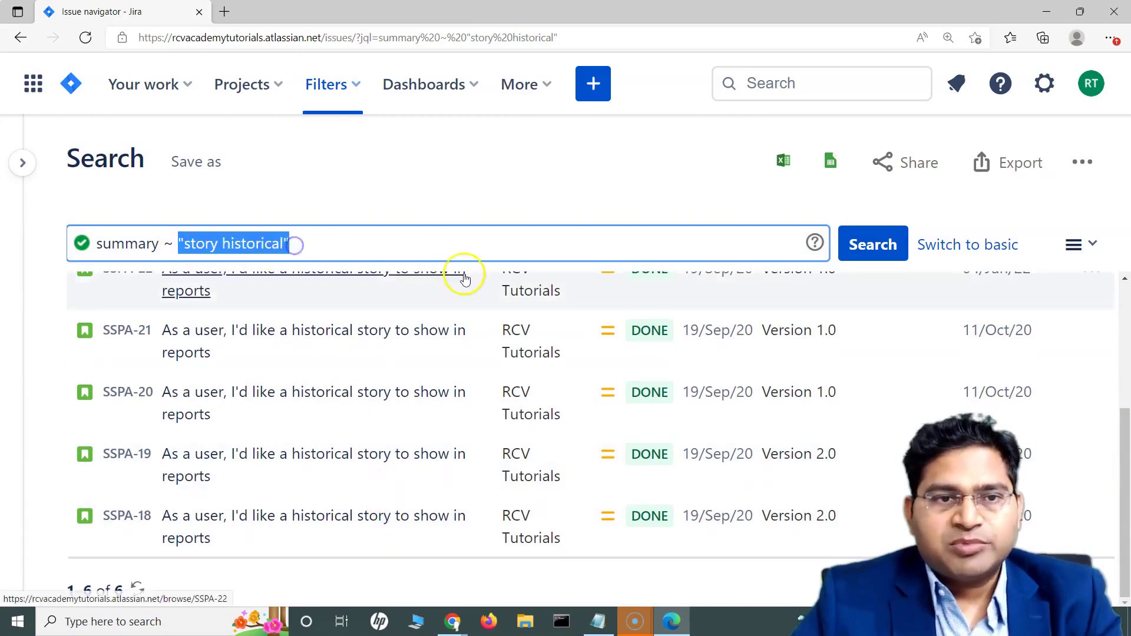
drag(289, 243, 172, 239)
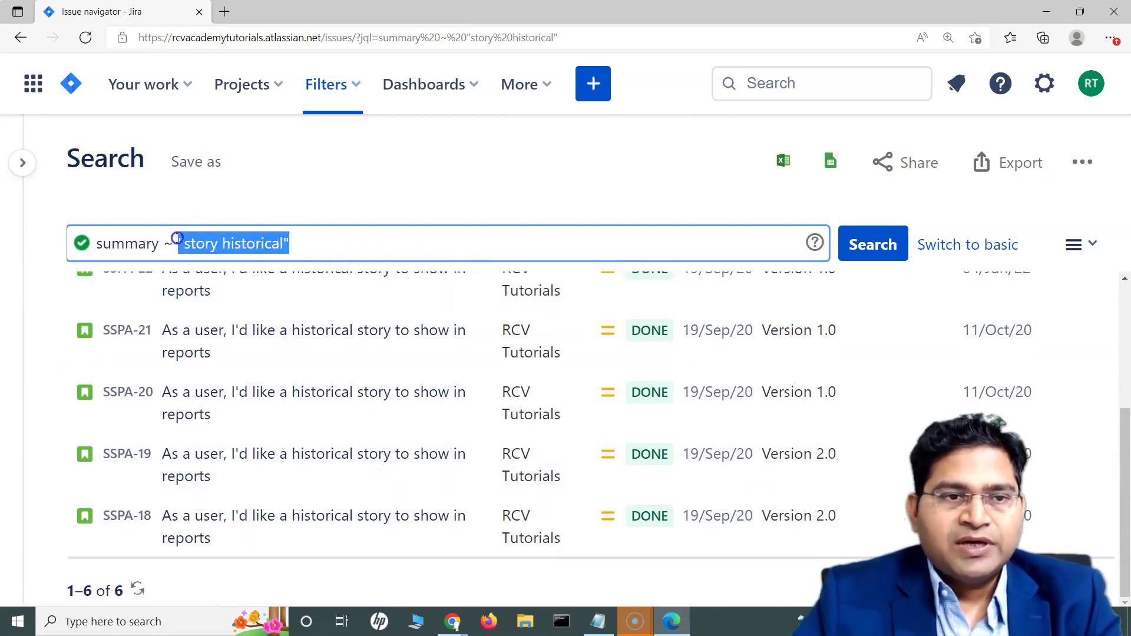
Step: Replace the quoted term with "version 1*" so the query reads summary ~ "version 1*"
text(")
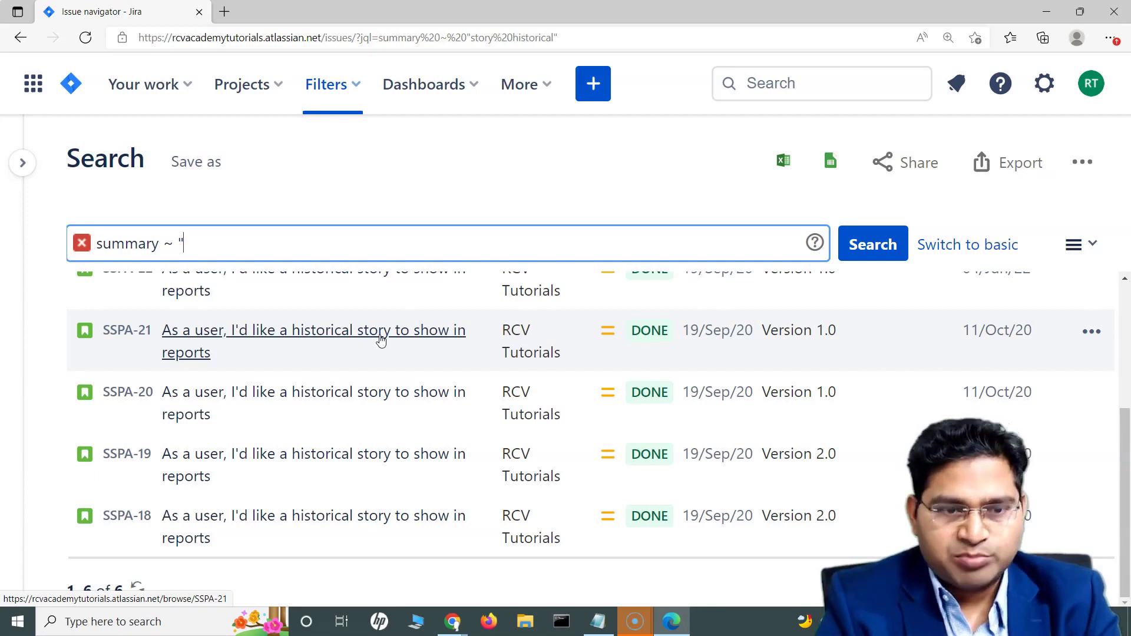
text(ver)
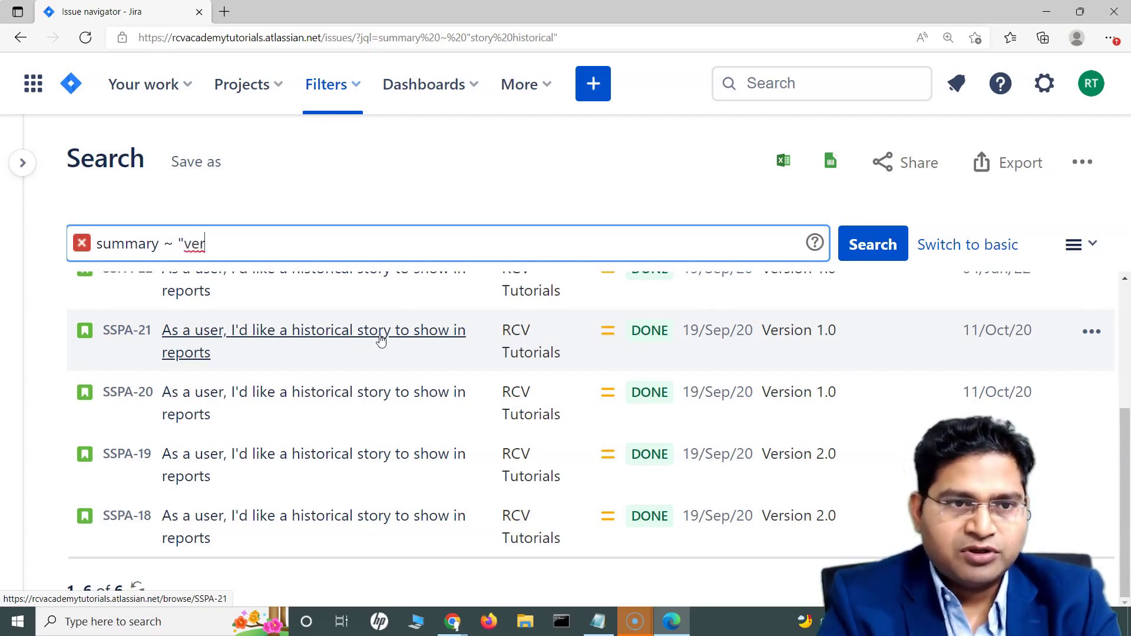
text(sion 1*)
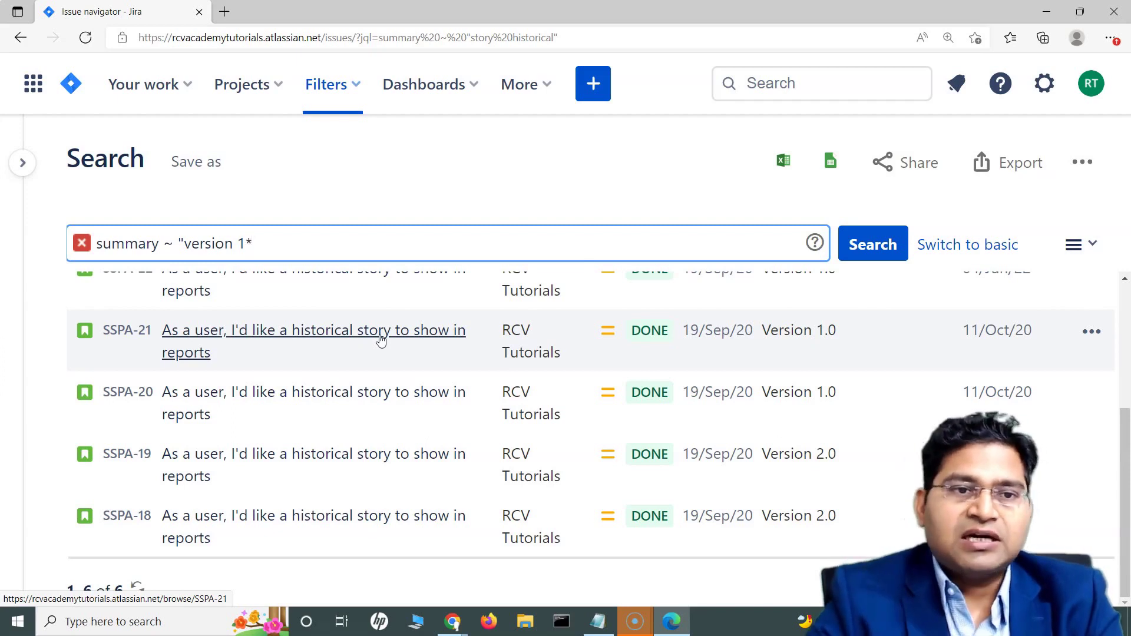
click(365, 333)
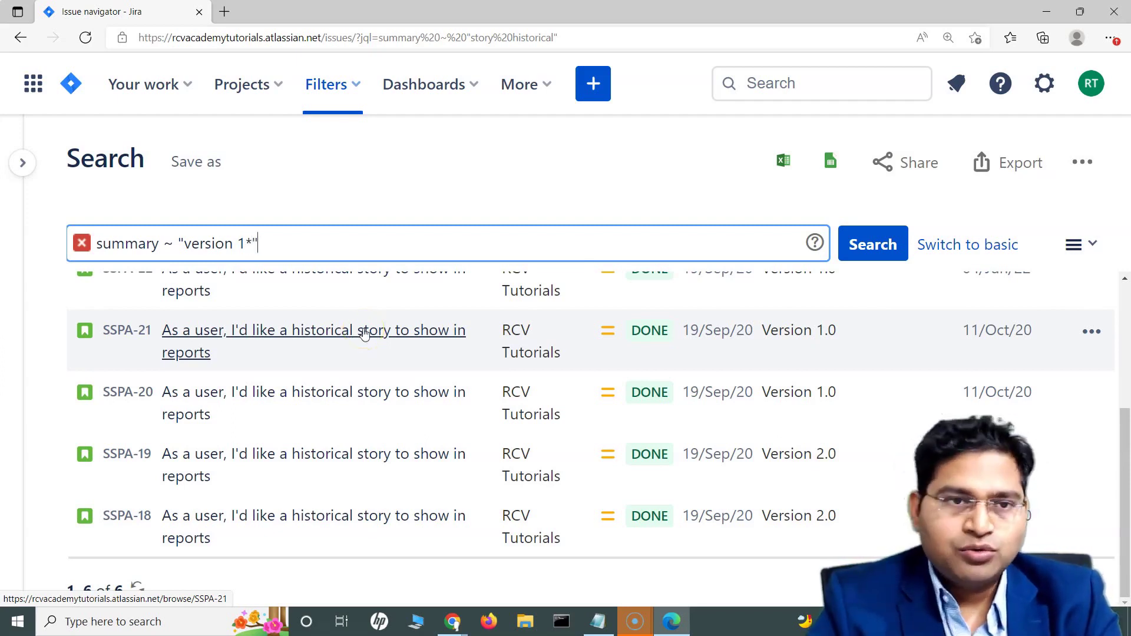
drag(292, 244, 247, 243)
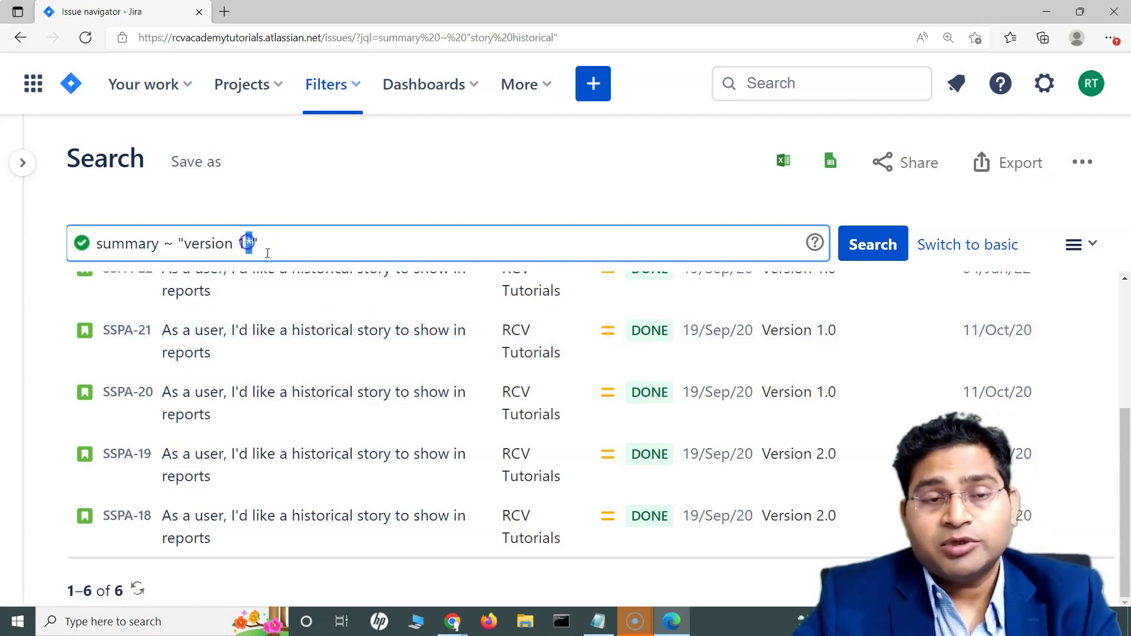
click(247, 243)
drag(247, 243, 184, 244)
click(247, 244)
click(268, 244)
click(261, 241)
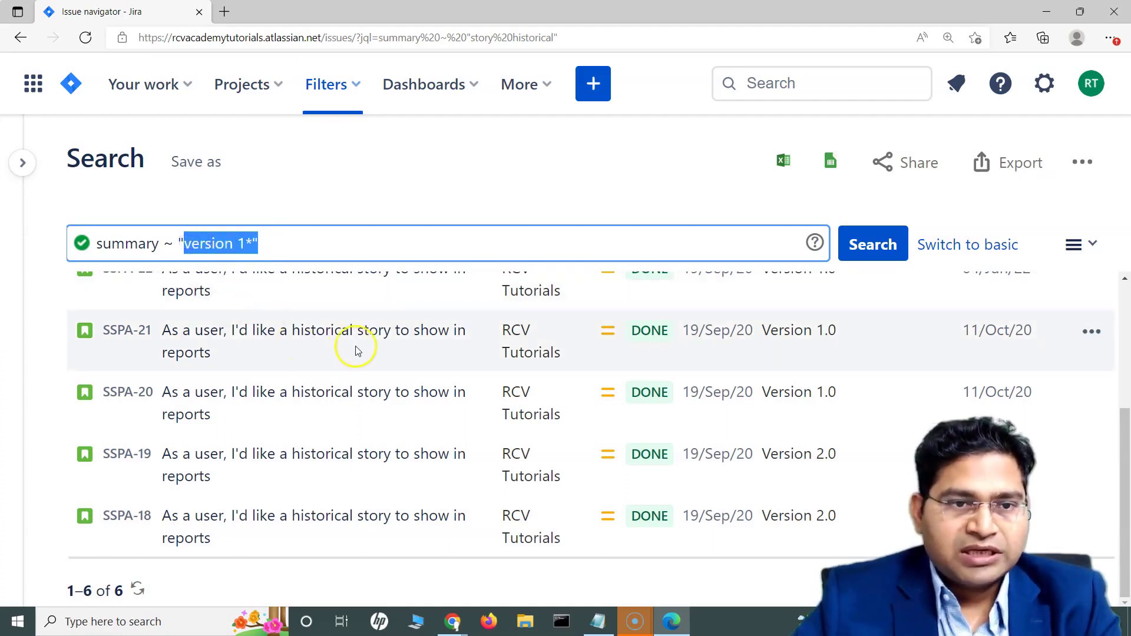
Step: Search summary ~ "hist*" and review the 6 matching historical story issues
text(hist)
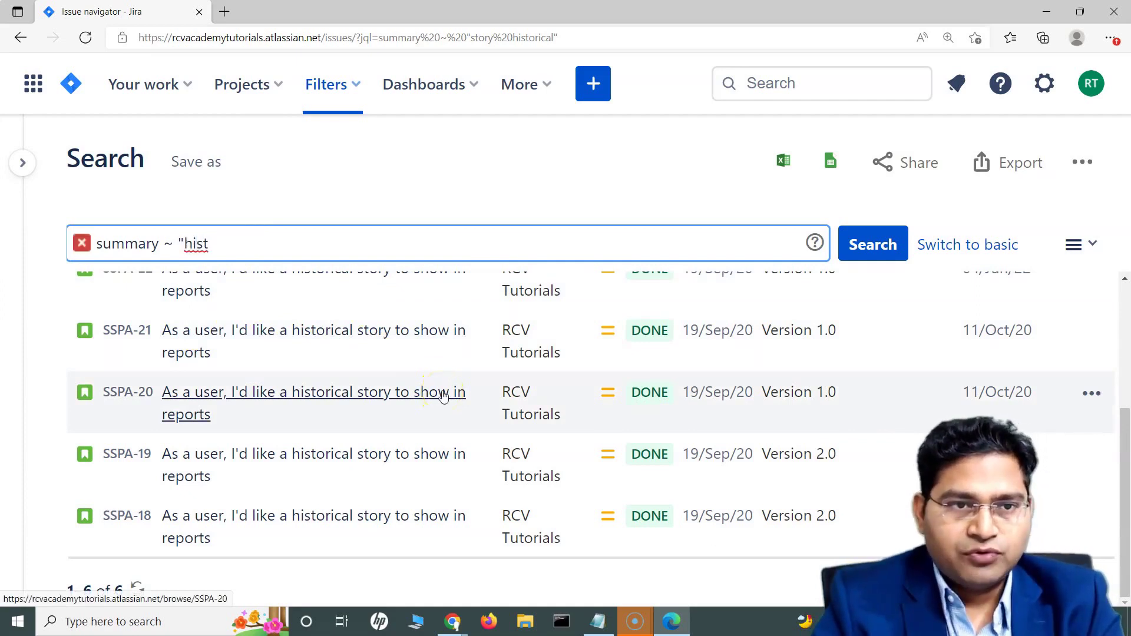
text(*)
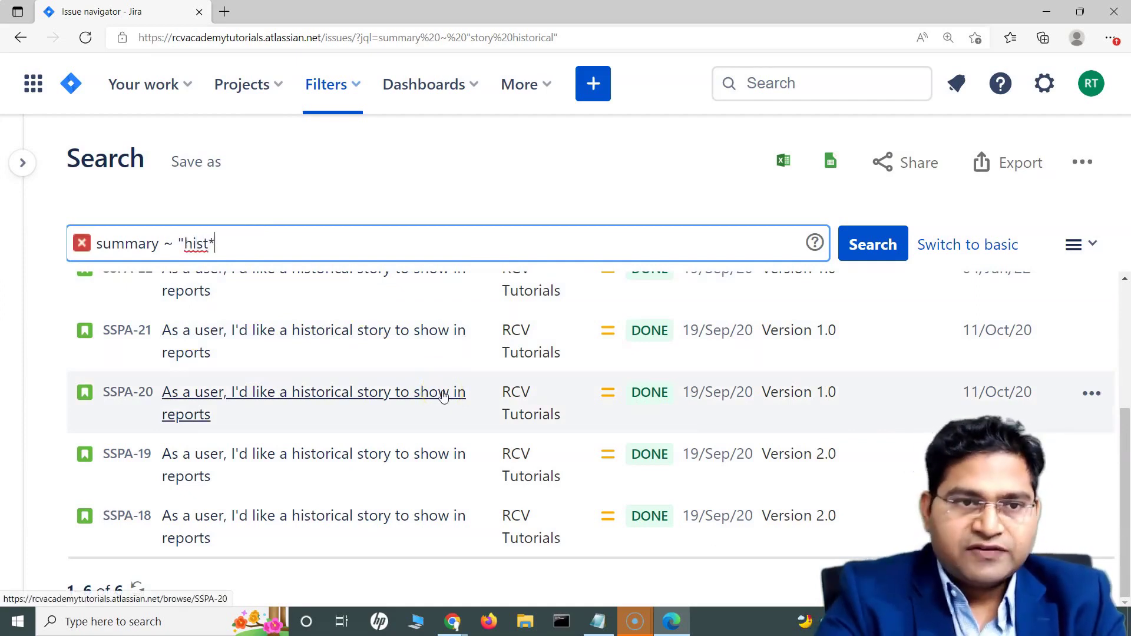
text(")
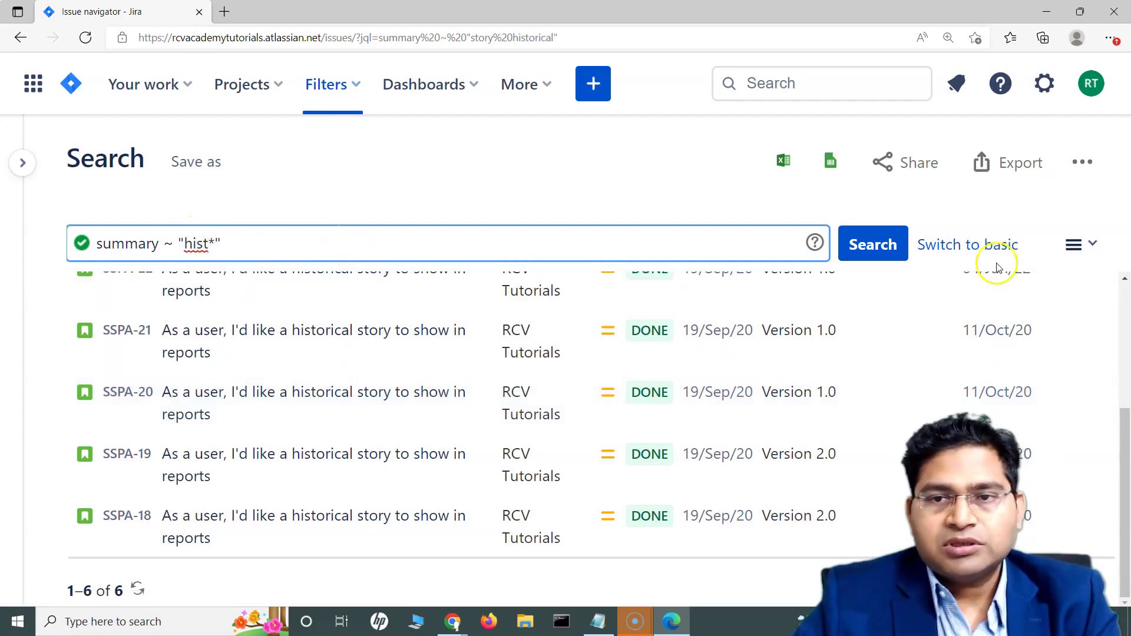
click(886, 246)
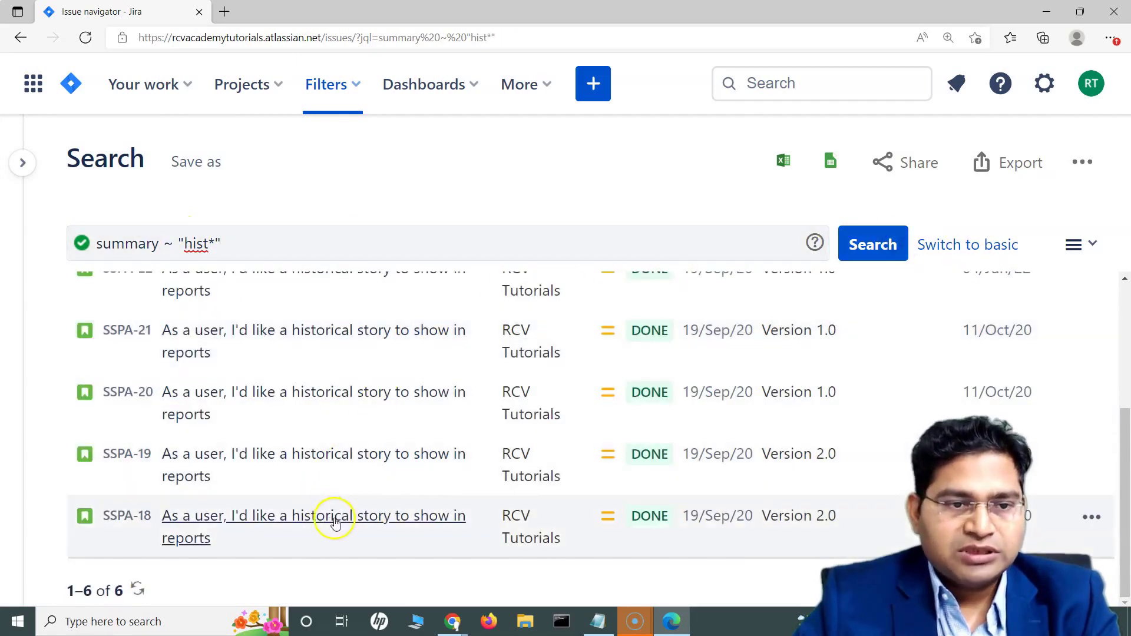
scroll(333, 470, up, 2)
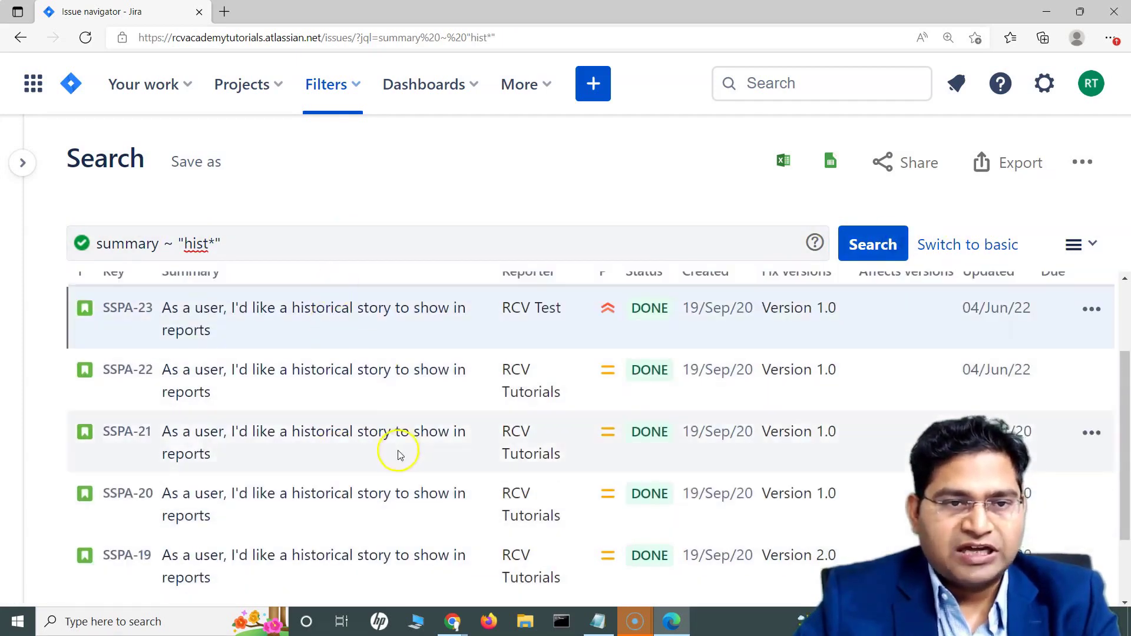
scroll(397, 450, up, 2)
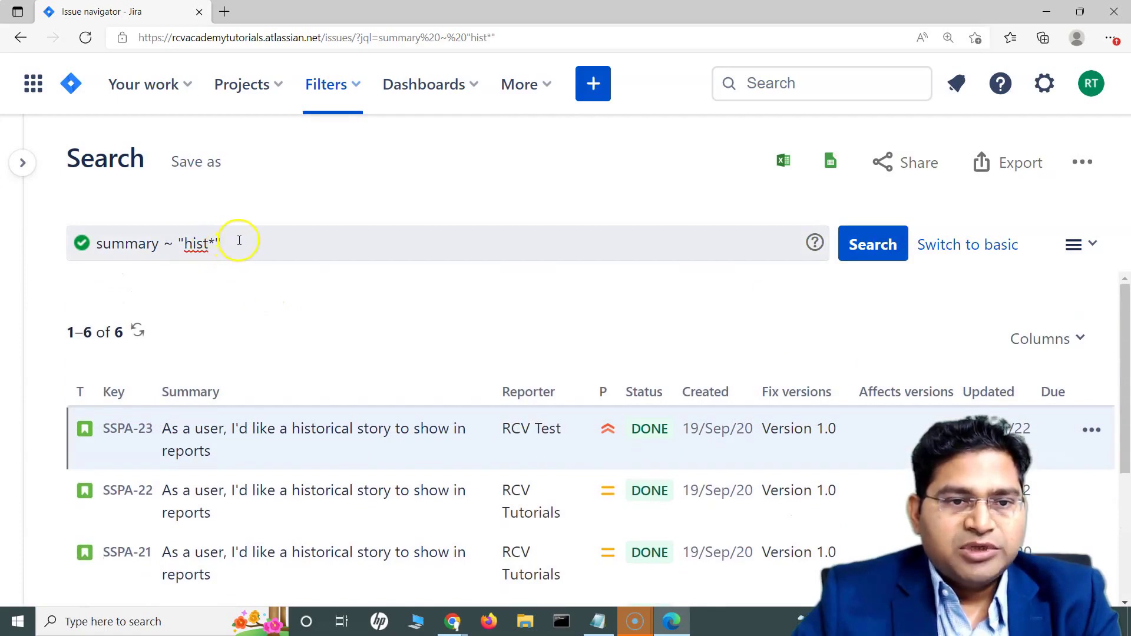
scroll(247, 464, down, 1)
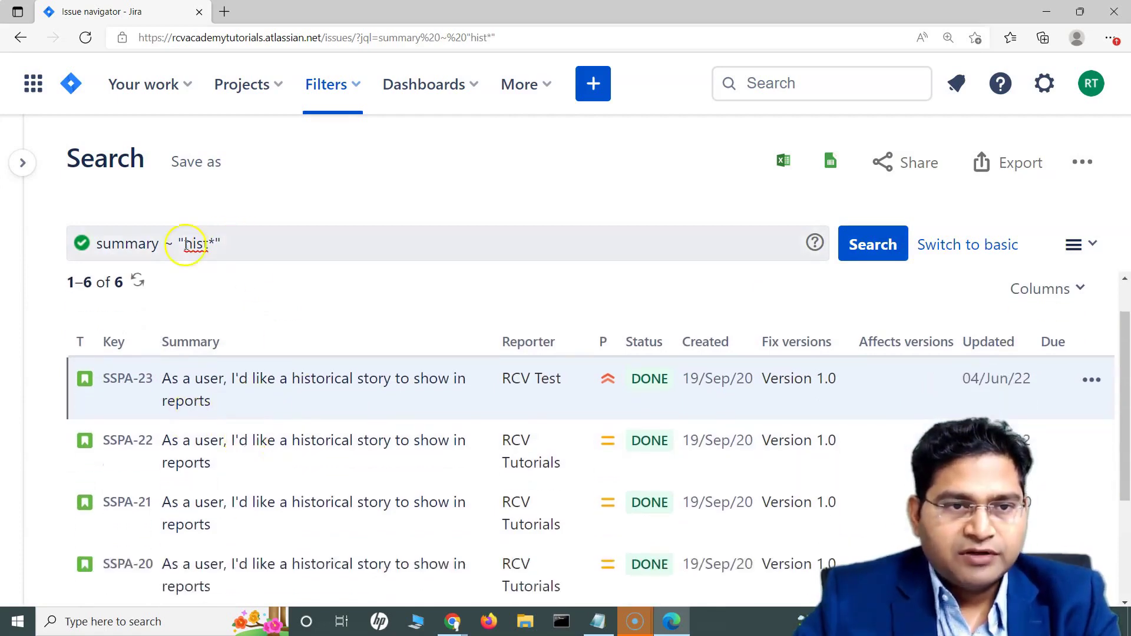
drag(221, 254, 82, 244)
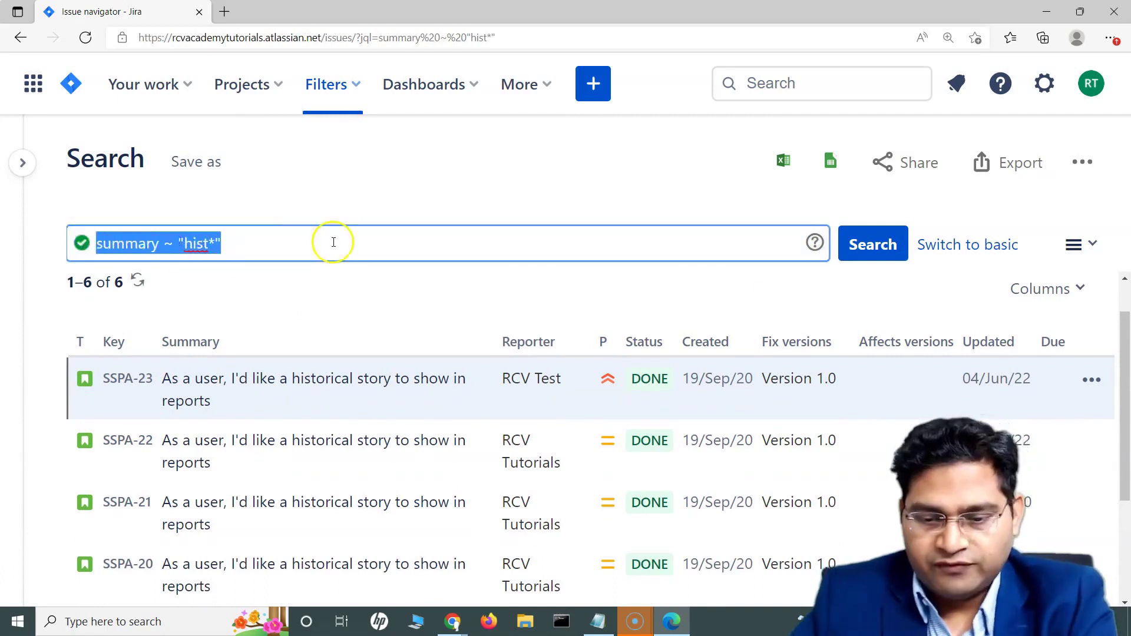
Step: Clear the query and search again to list all 97 issues
key(BackSpace)
click(872, 244)
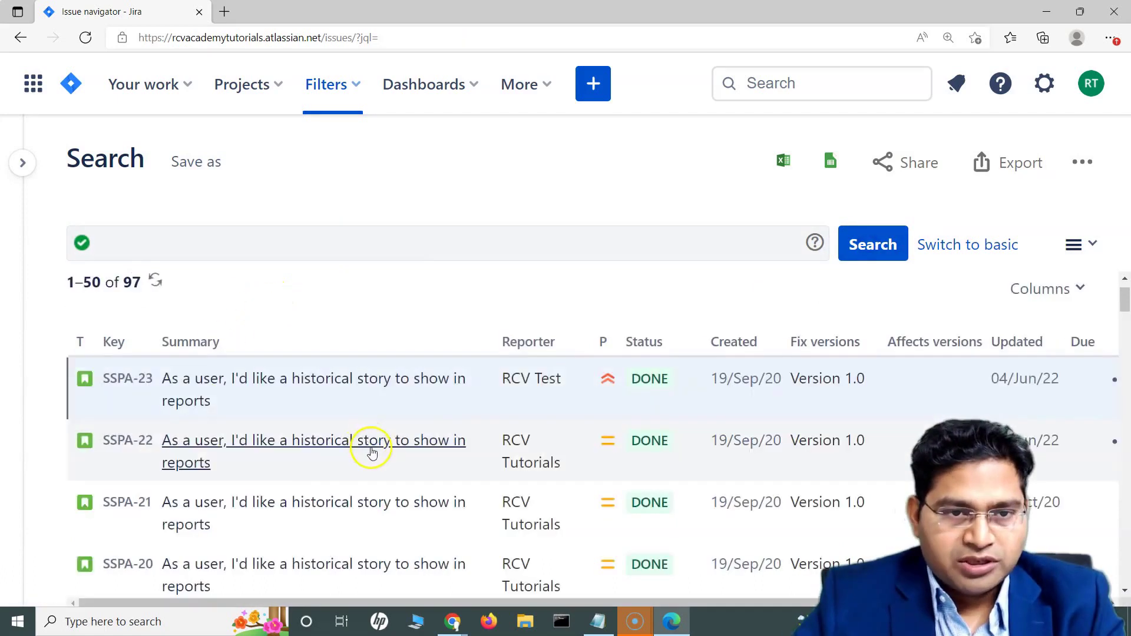
scroll(371, 449, down, 5)
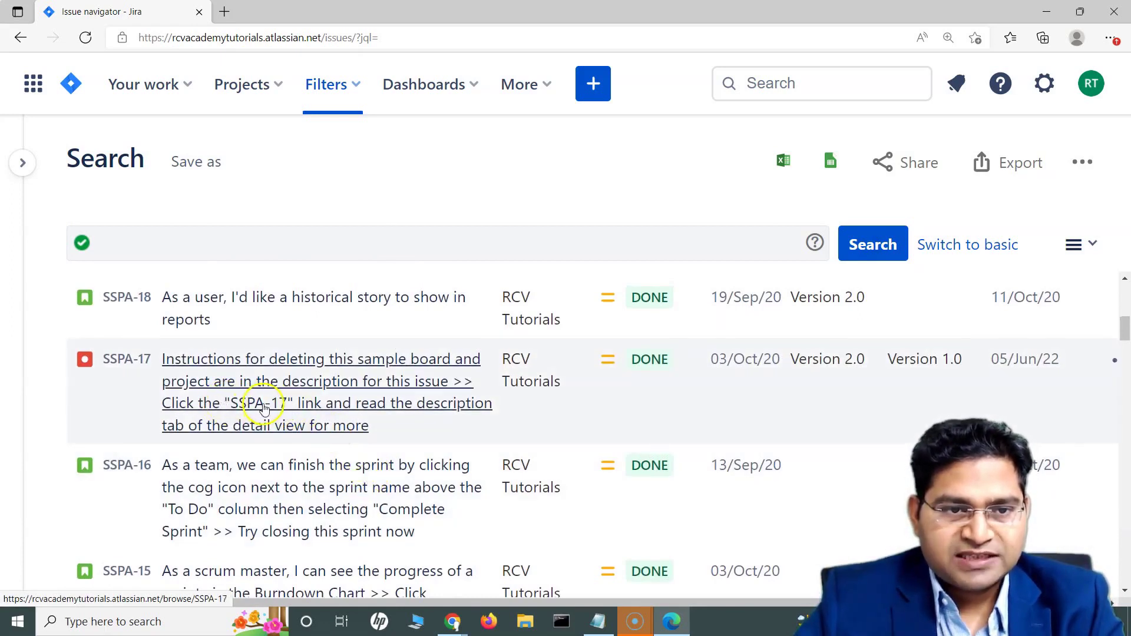
Step: Enter the new query summary ~ "sspa*" in the JQL box
click(176, 237)
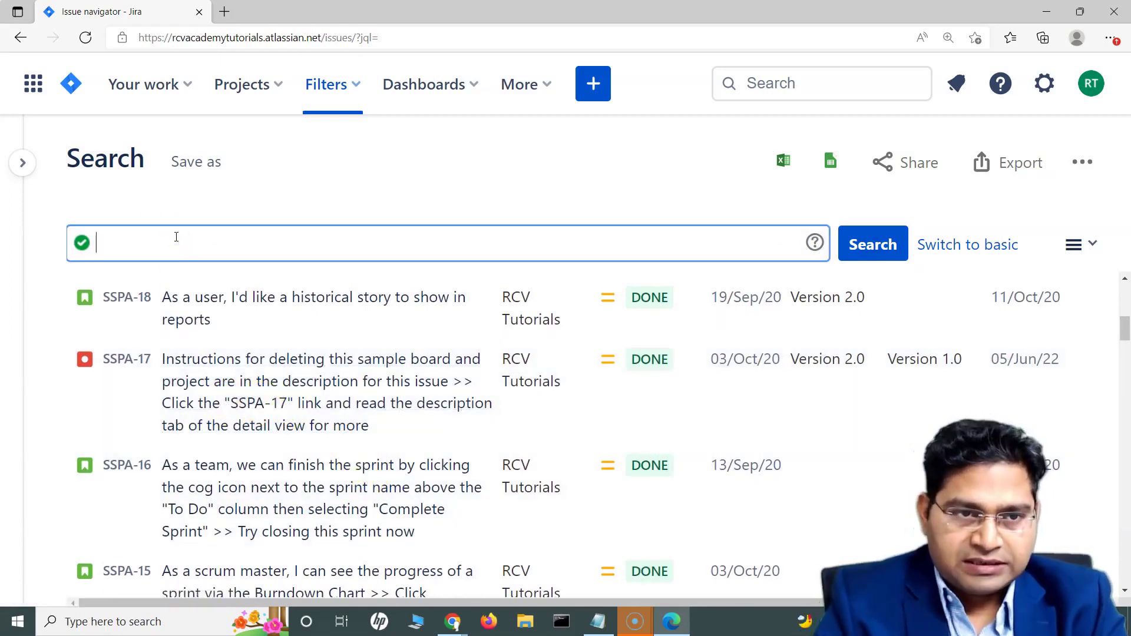
scroll(354, 410, up, 5)
click(298, 252)
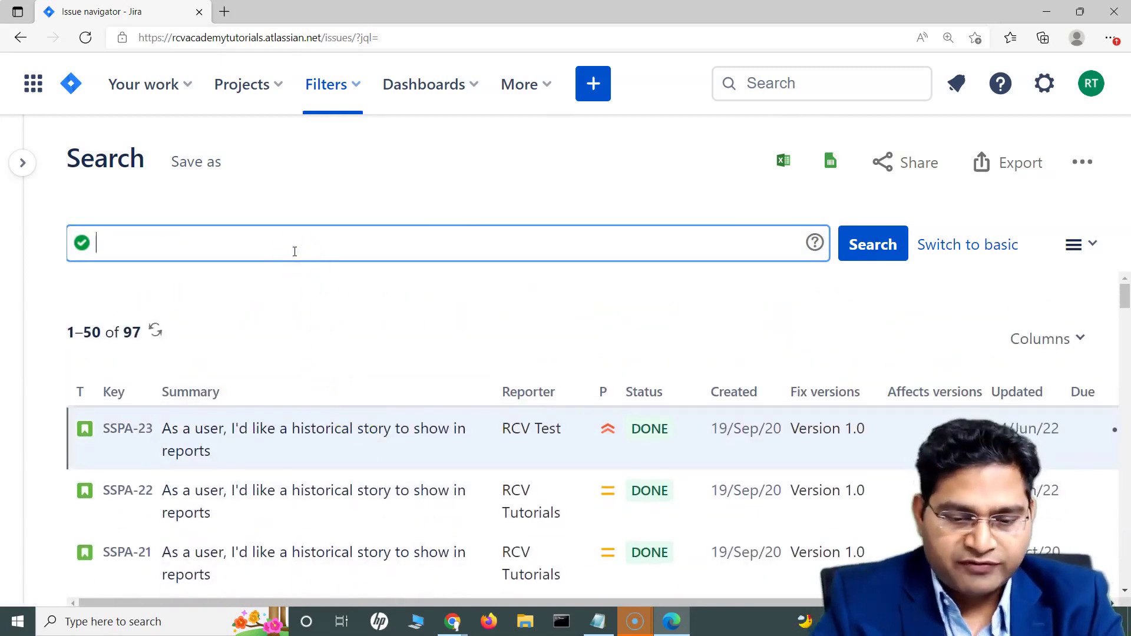
text(cona)
key(BackSpace)
key(BackSpace)
key(BackSpace)
text(summ)
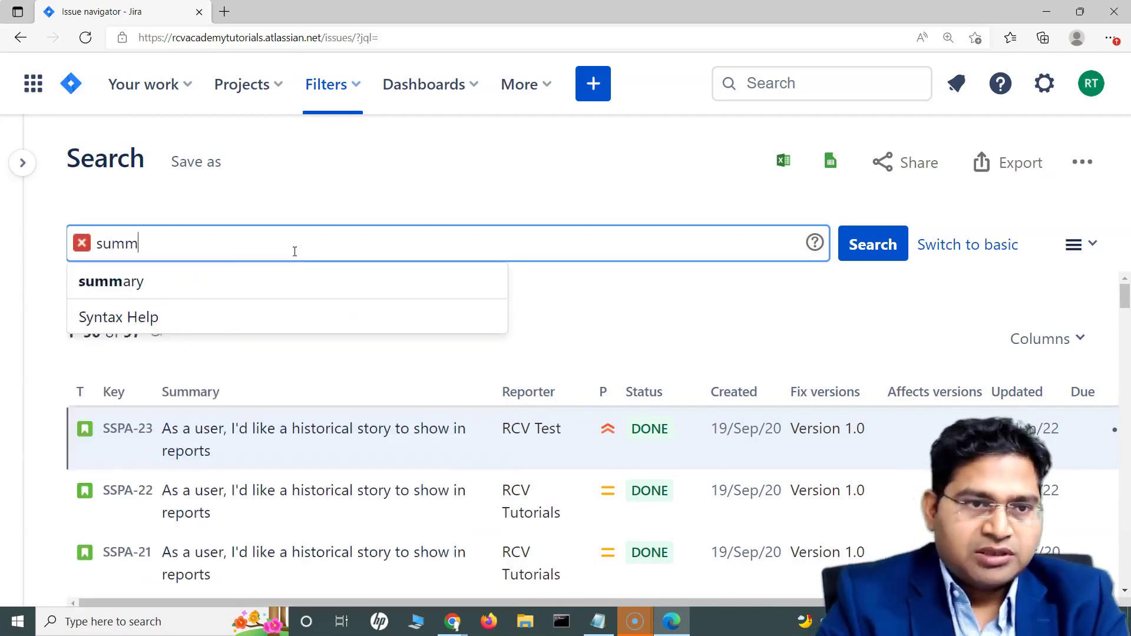
text(ary ~ )
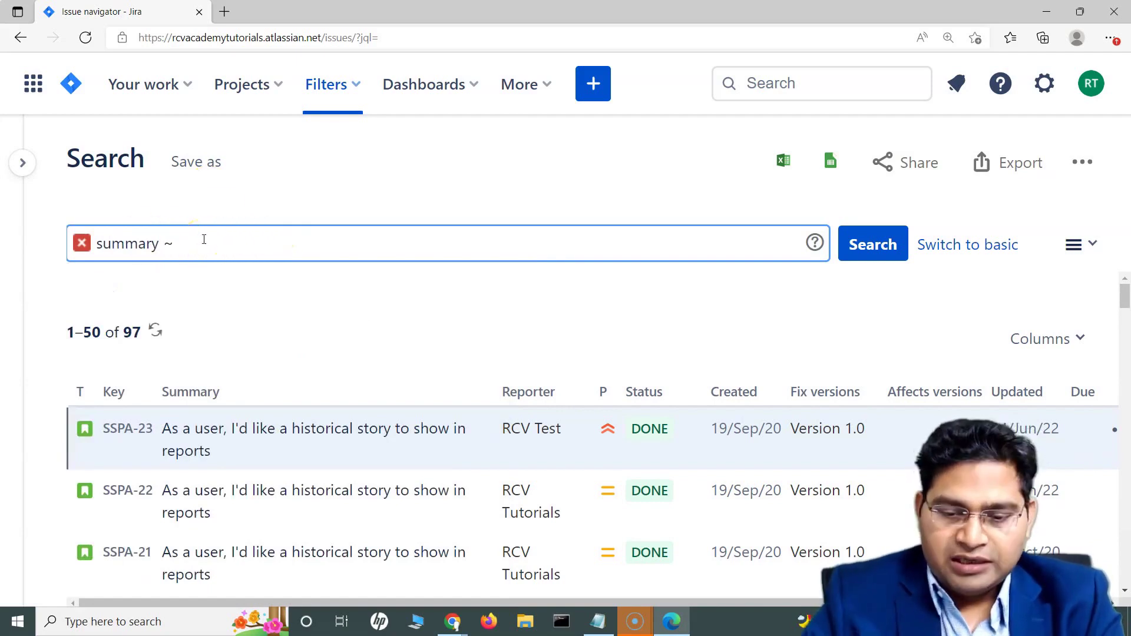
text("sspa)
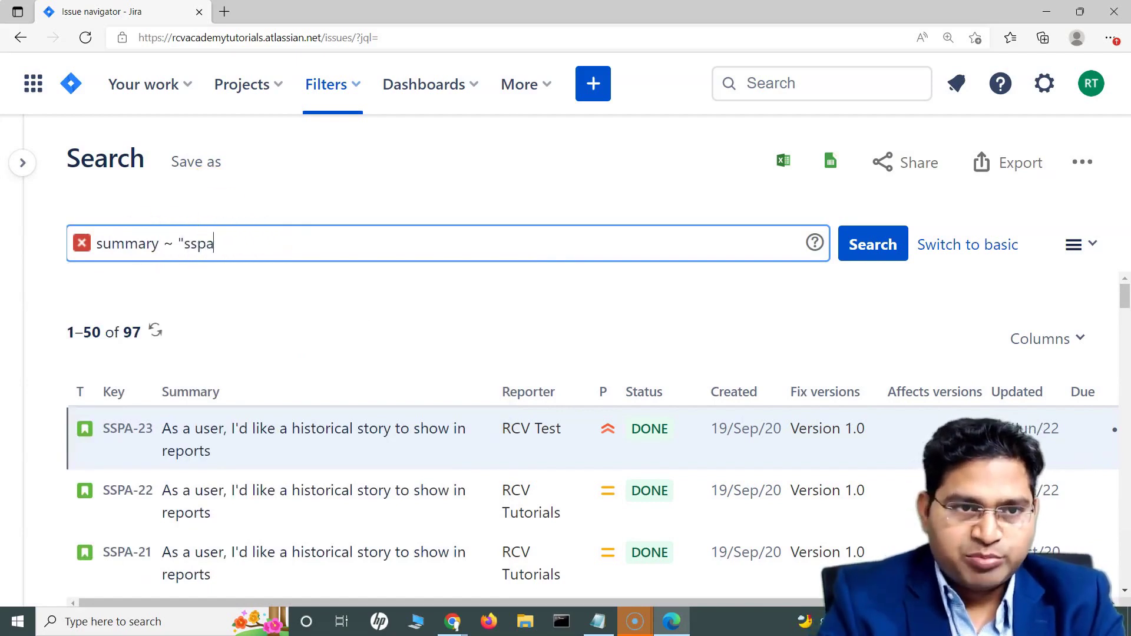
text(*)
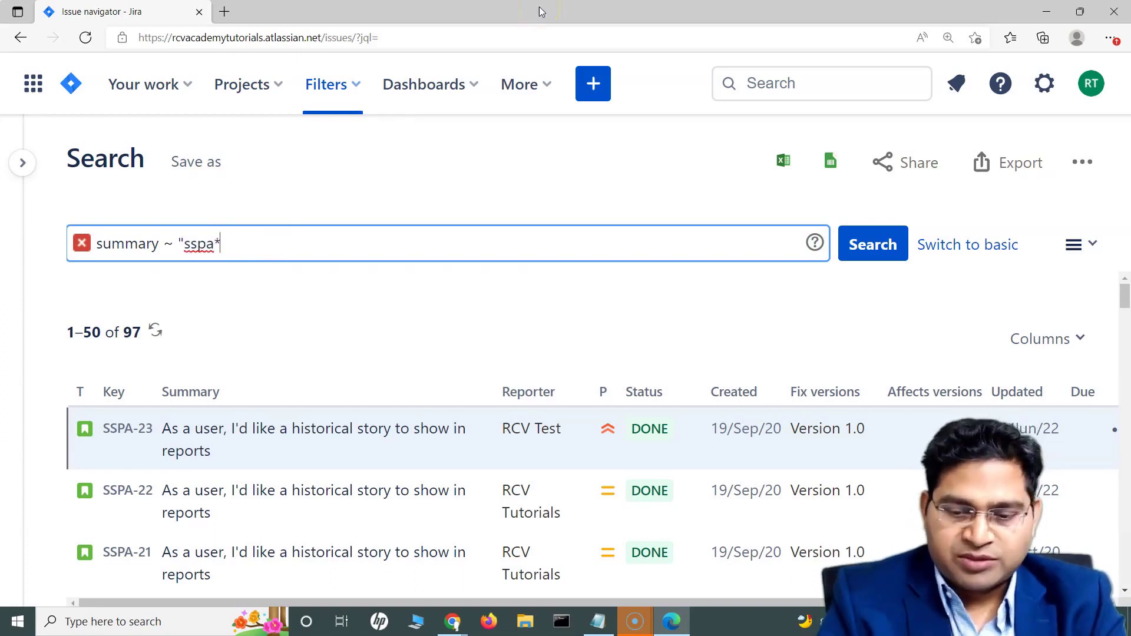
text(")
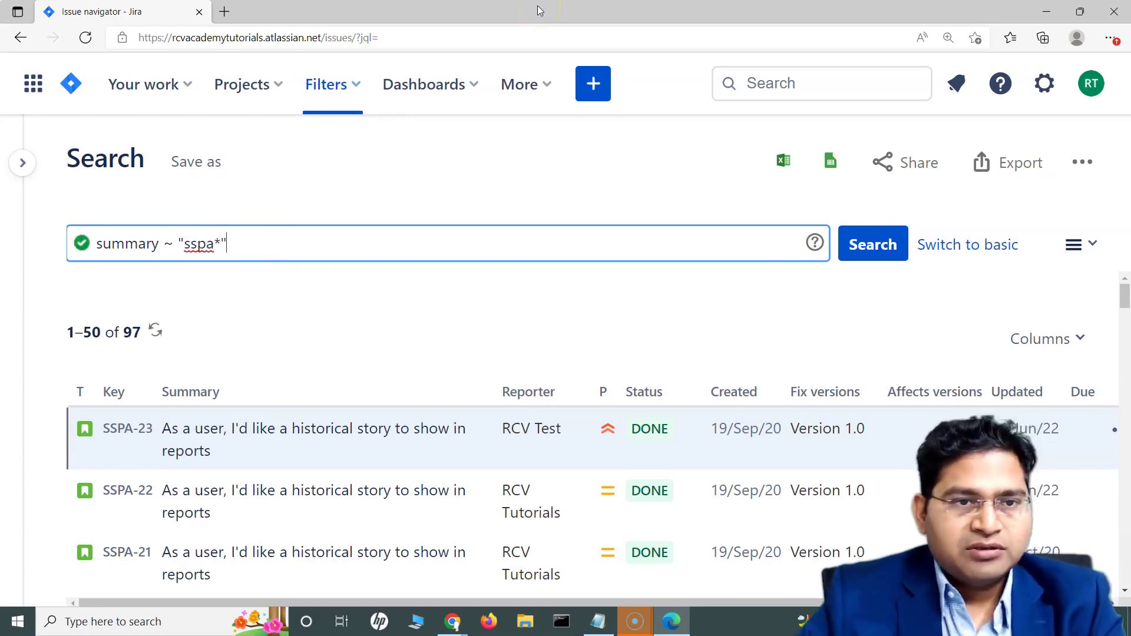
Step: Run summary ~ "sspa*" and check its 3 results: SSPA-17, SSPA-13 and SSPA-1
click(881, 245)
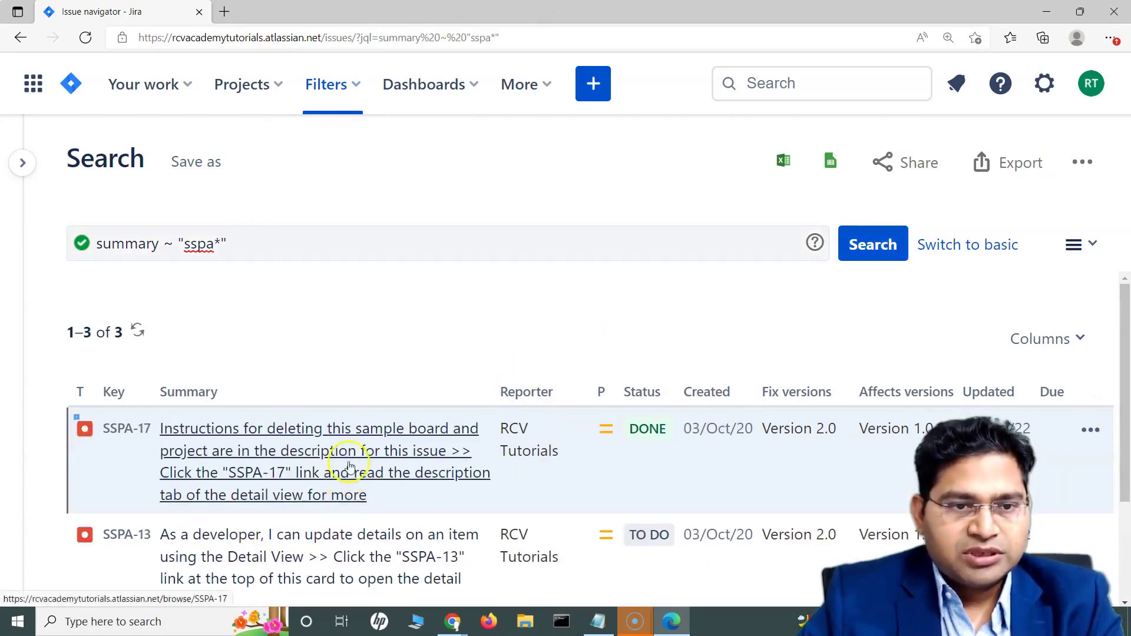
scroll(355, 457, down, 2)
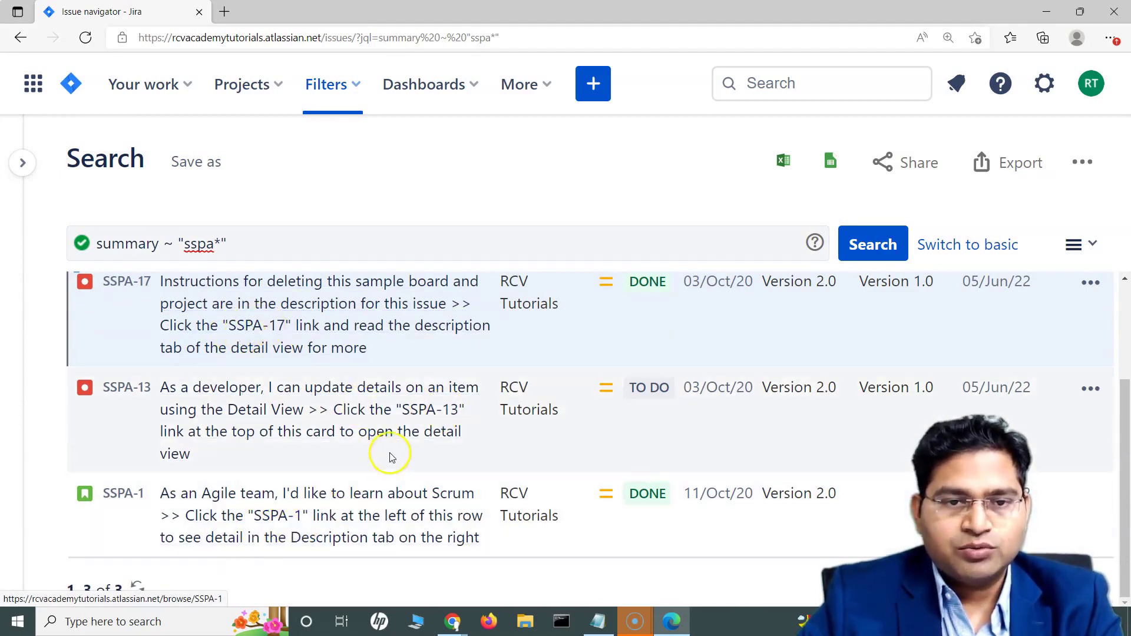
scroll(353, 425, up, 3)
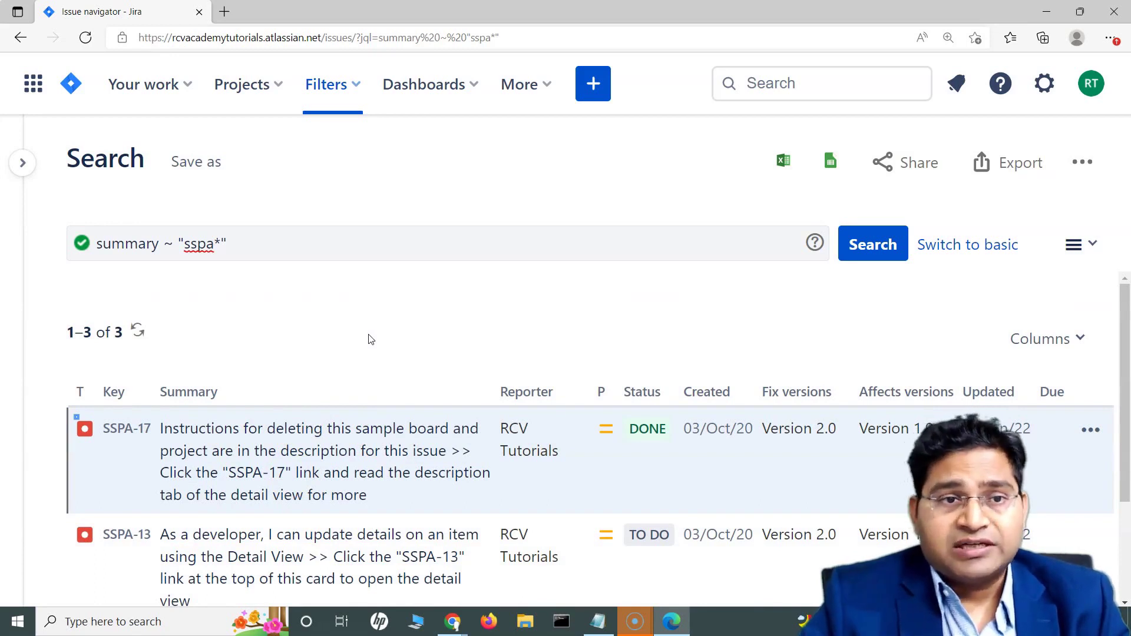
Step: Change the query to summary !~ "sspa*" and run it, returning 94 issues
click(165, 244)
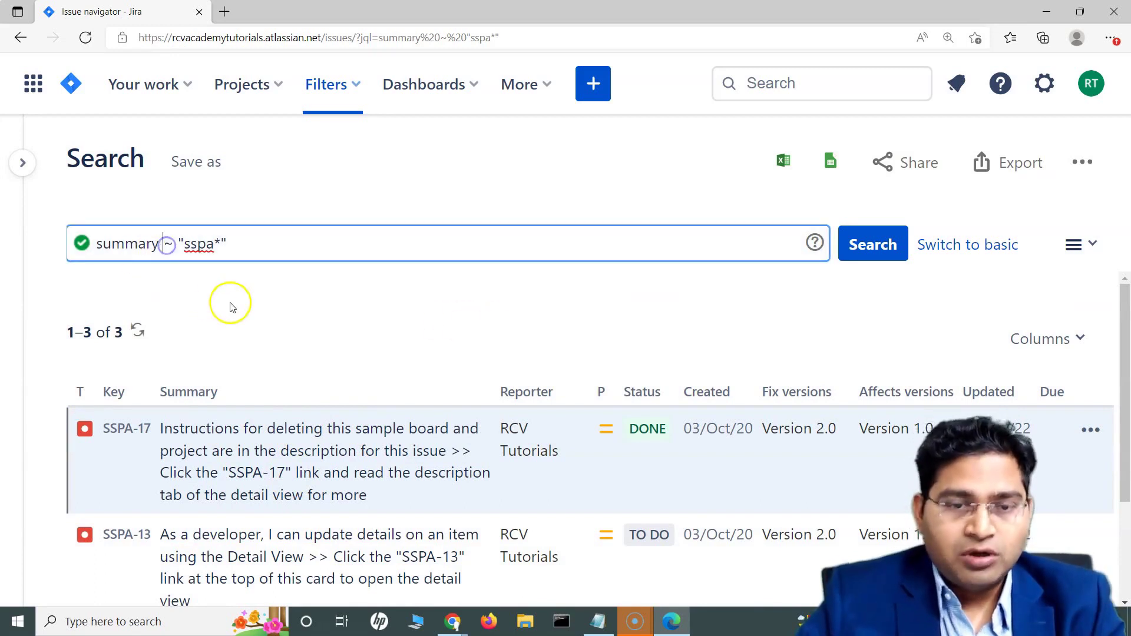
text(!)
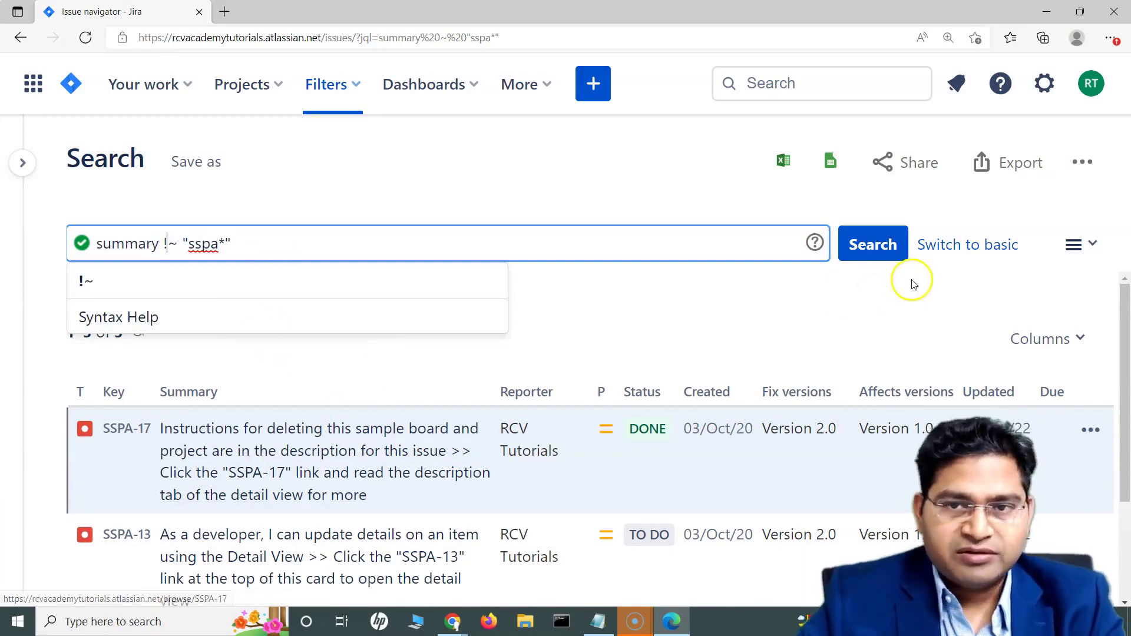
click(872, 244)
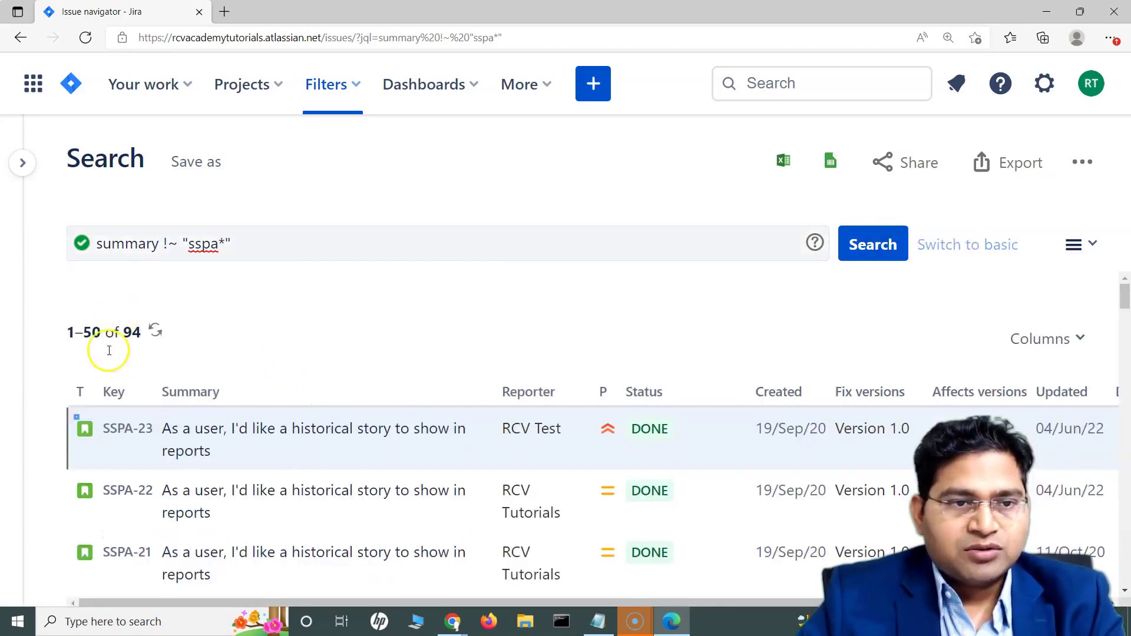
scroll(278, 461, down, 5)
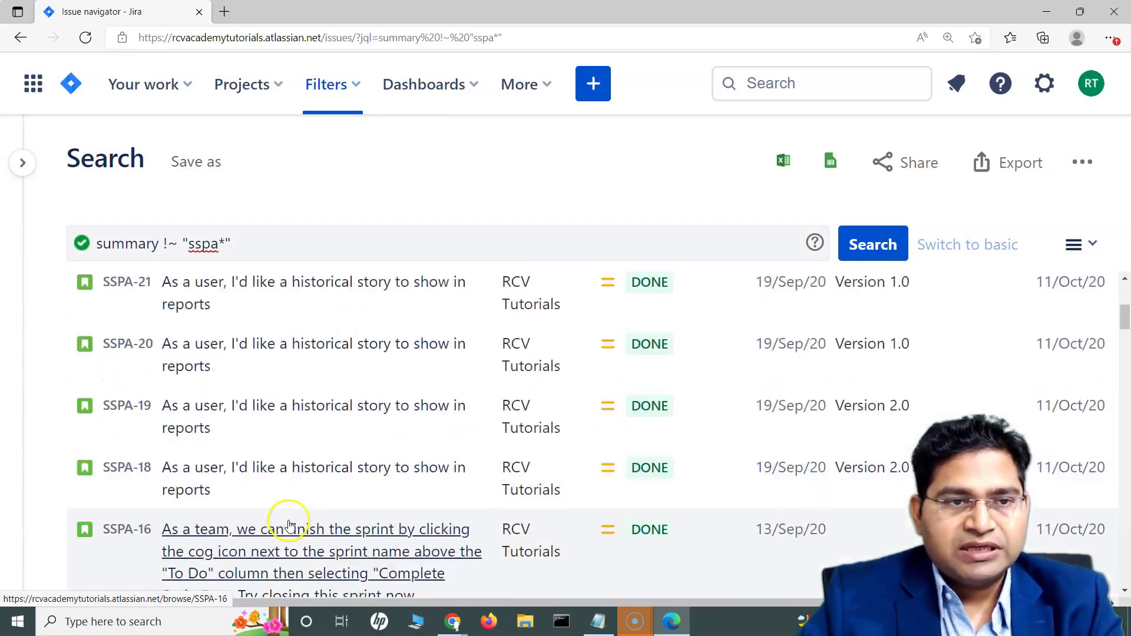
scroll(288, 519, up, 5)
Step: Run an empty query to list all 97 issues, then undo to restore summary !~ "sspa*"
click(220, 243)
key(ctrl+a)
key(BackSpace)
click(873, 252)
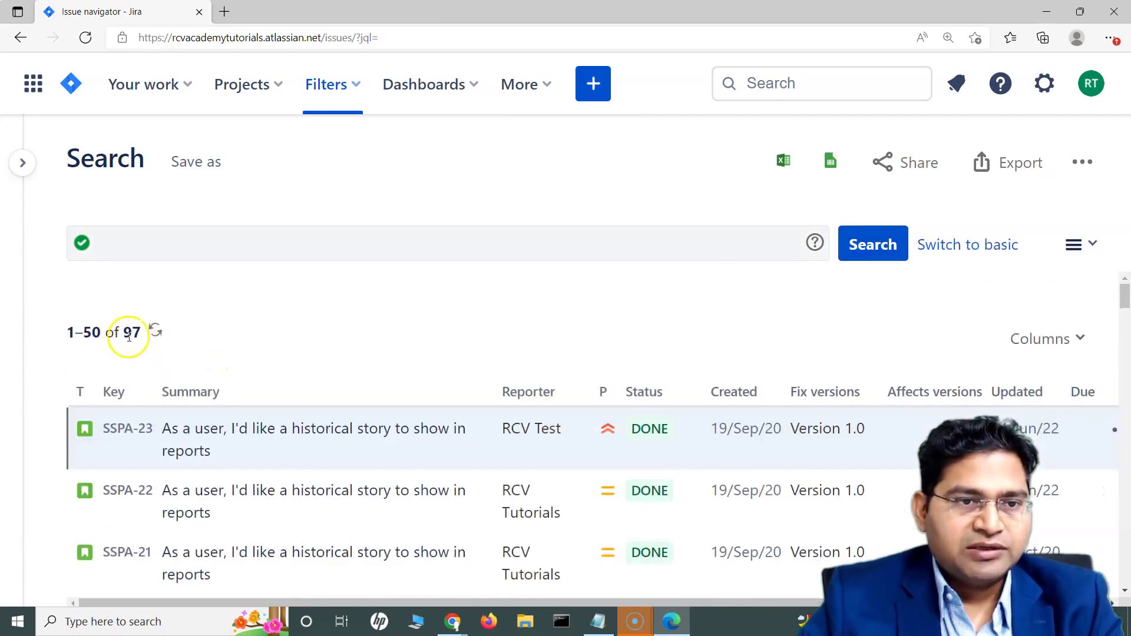
scroll(333, 560, down, 1)
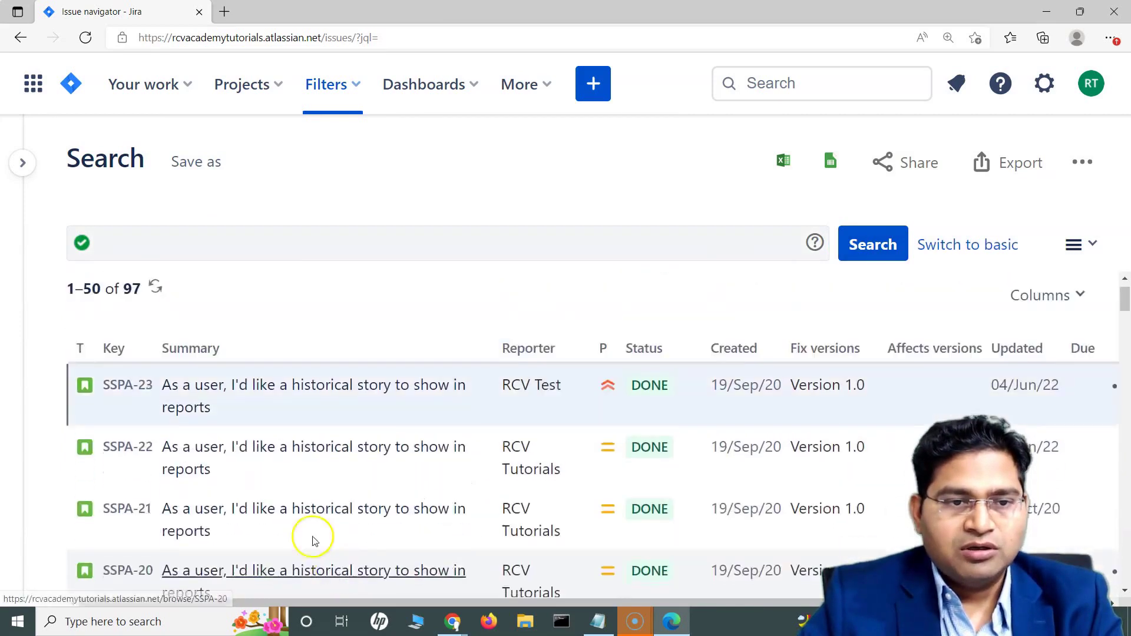
scroll(314, 541, up, 1)
click(202, 246)
key(ctrl+z)
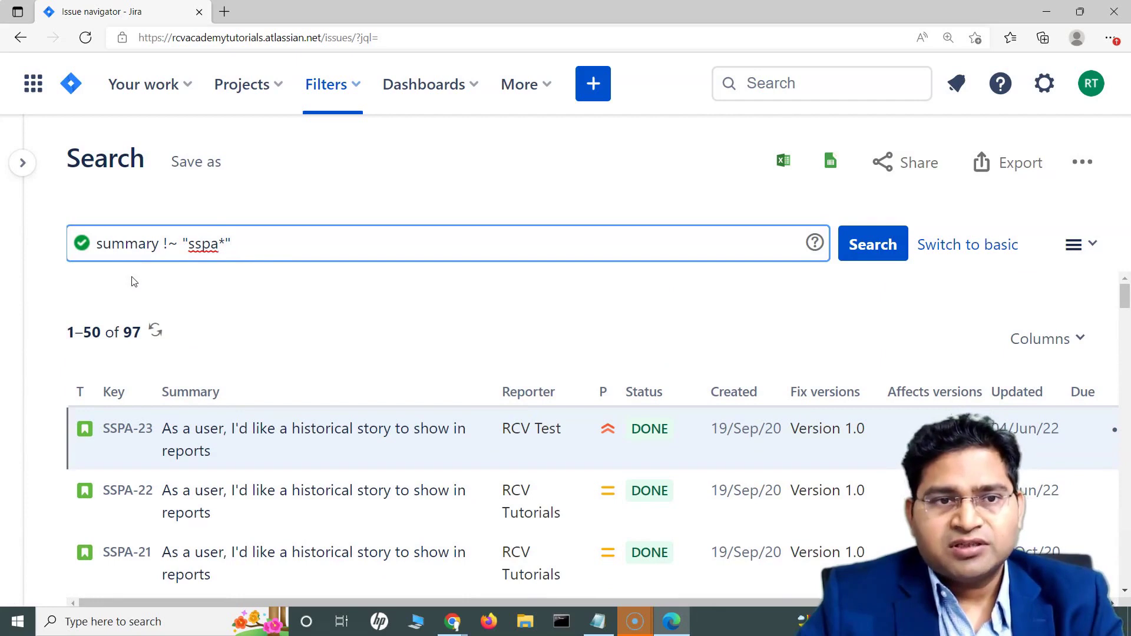
drag(182, 243, 224, 244)
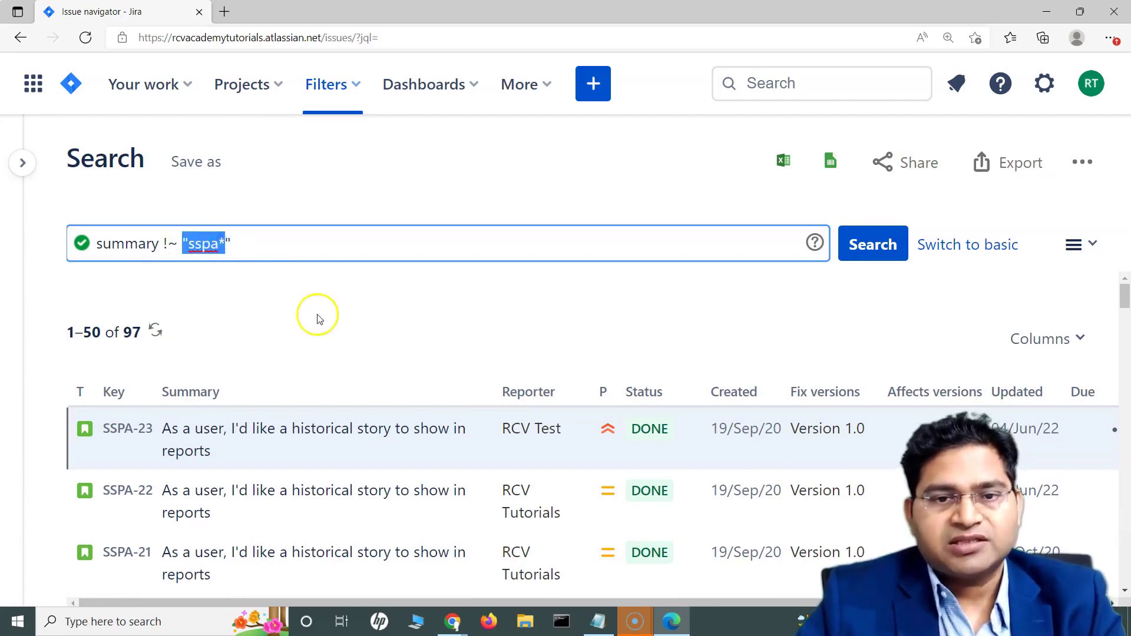
click(248, 271)
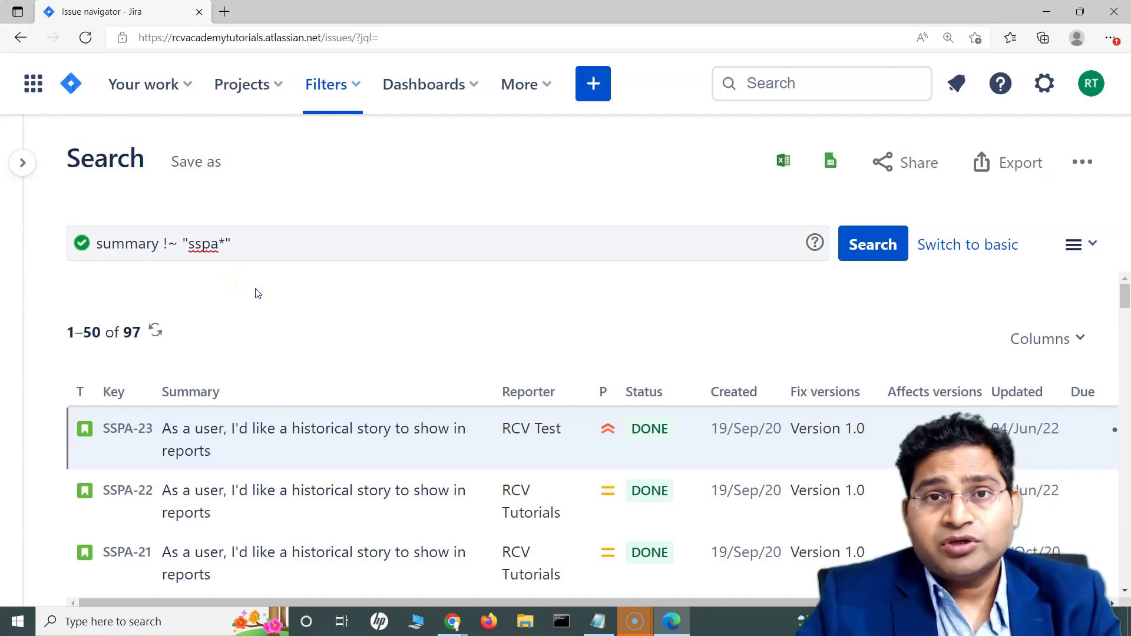